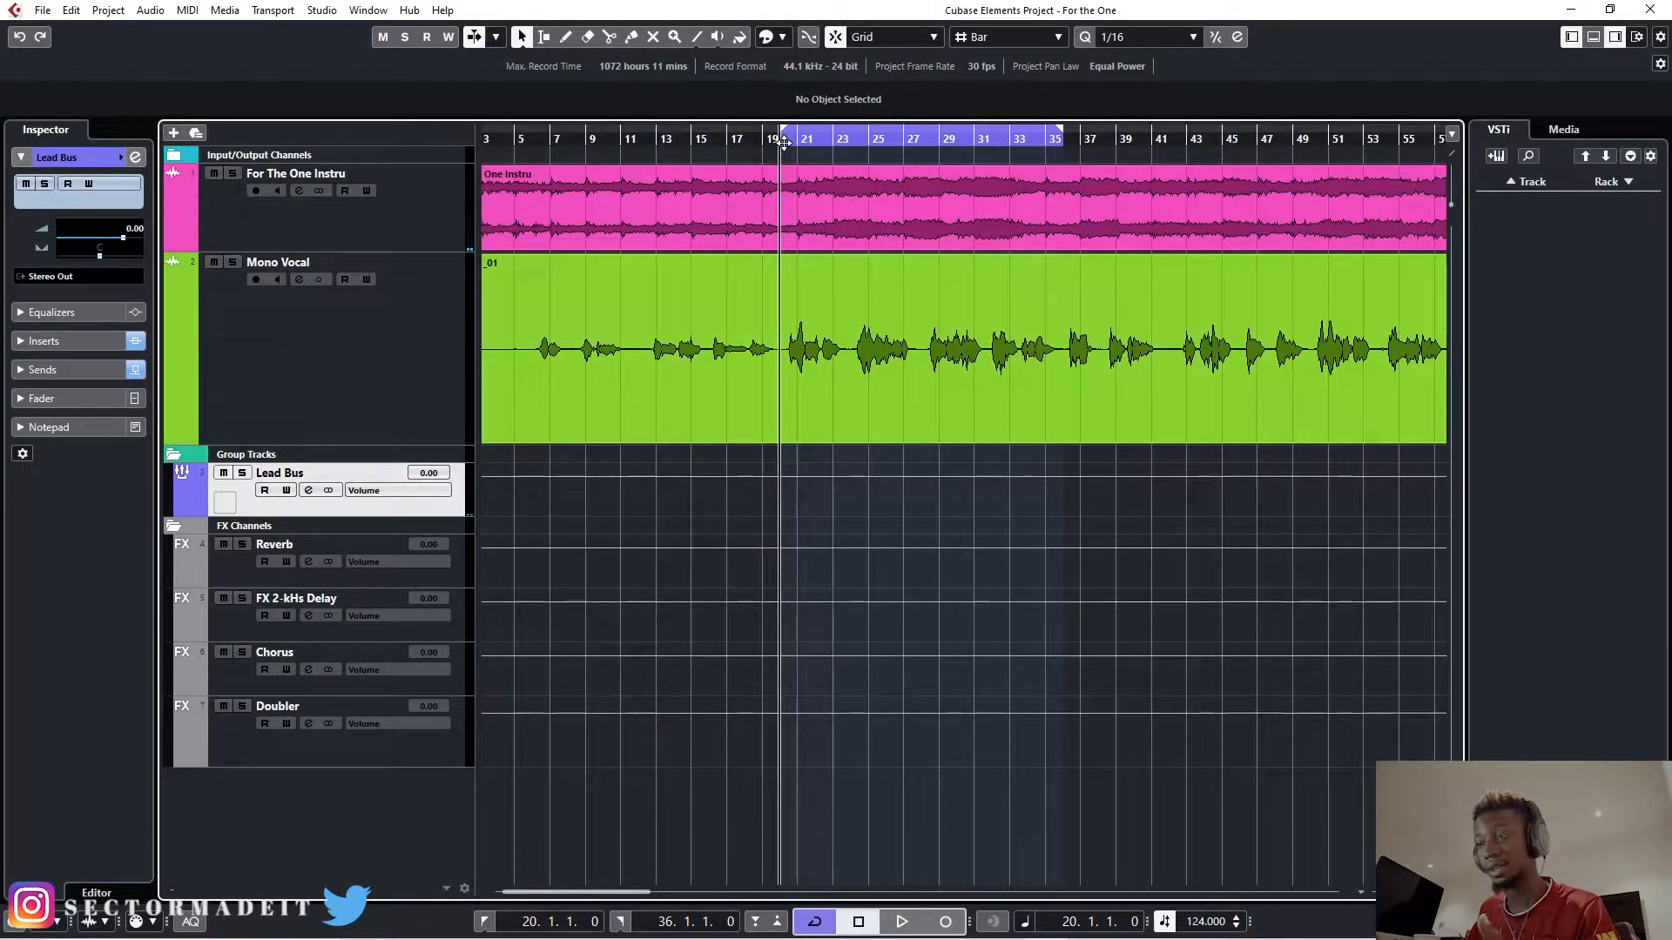
# - Play the looped section from bar 20 to bar 36 and inspect the Lead Bus channel's inserts and sends
pyautogui.press('space')
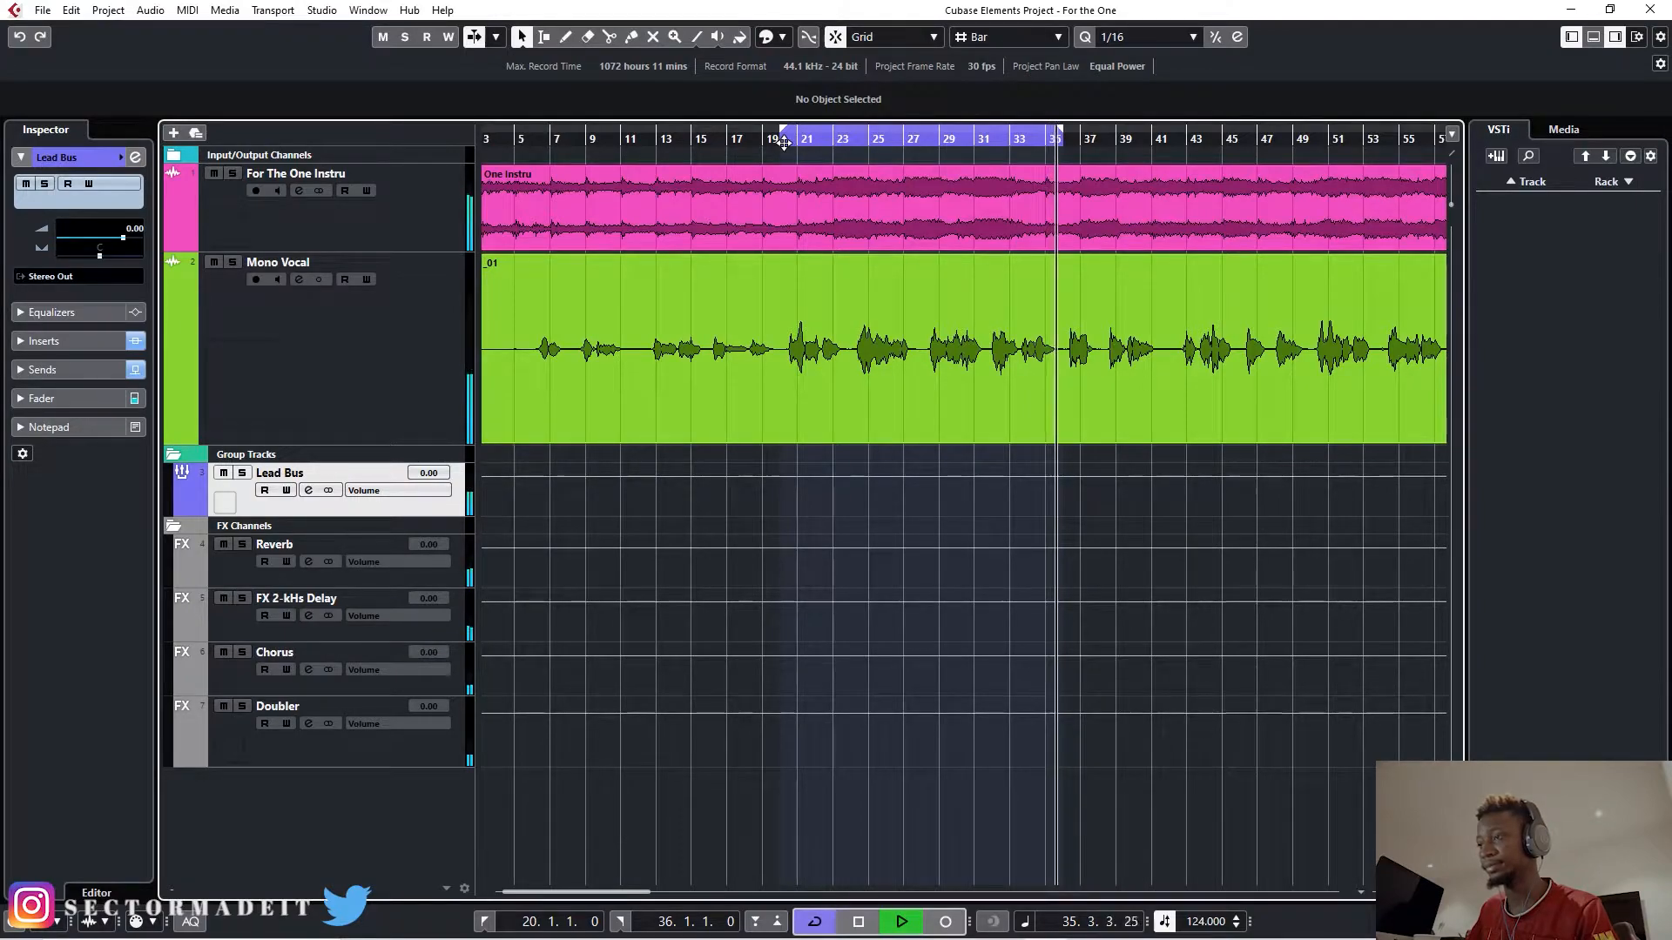
pyautogui.press('space')
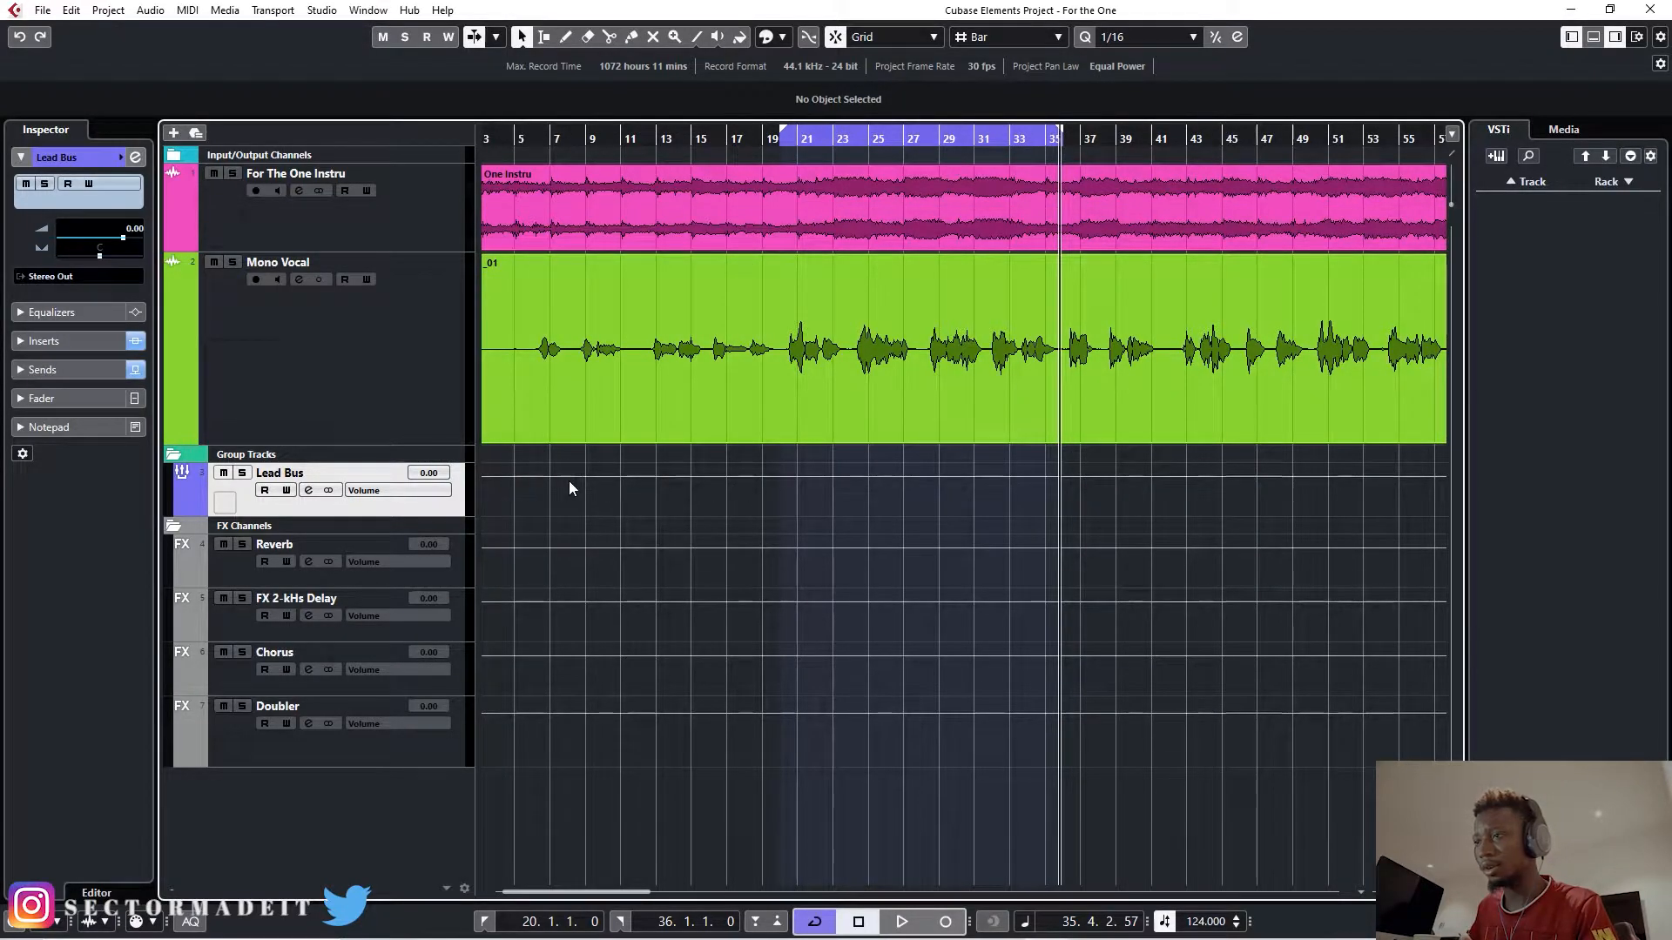
pyautogui.click(307, 492)
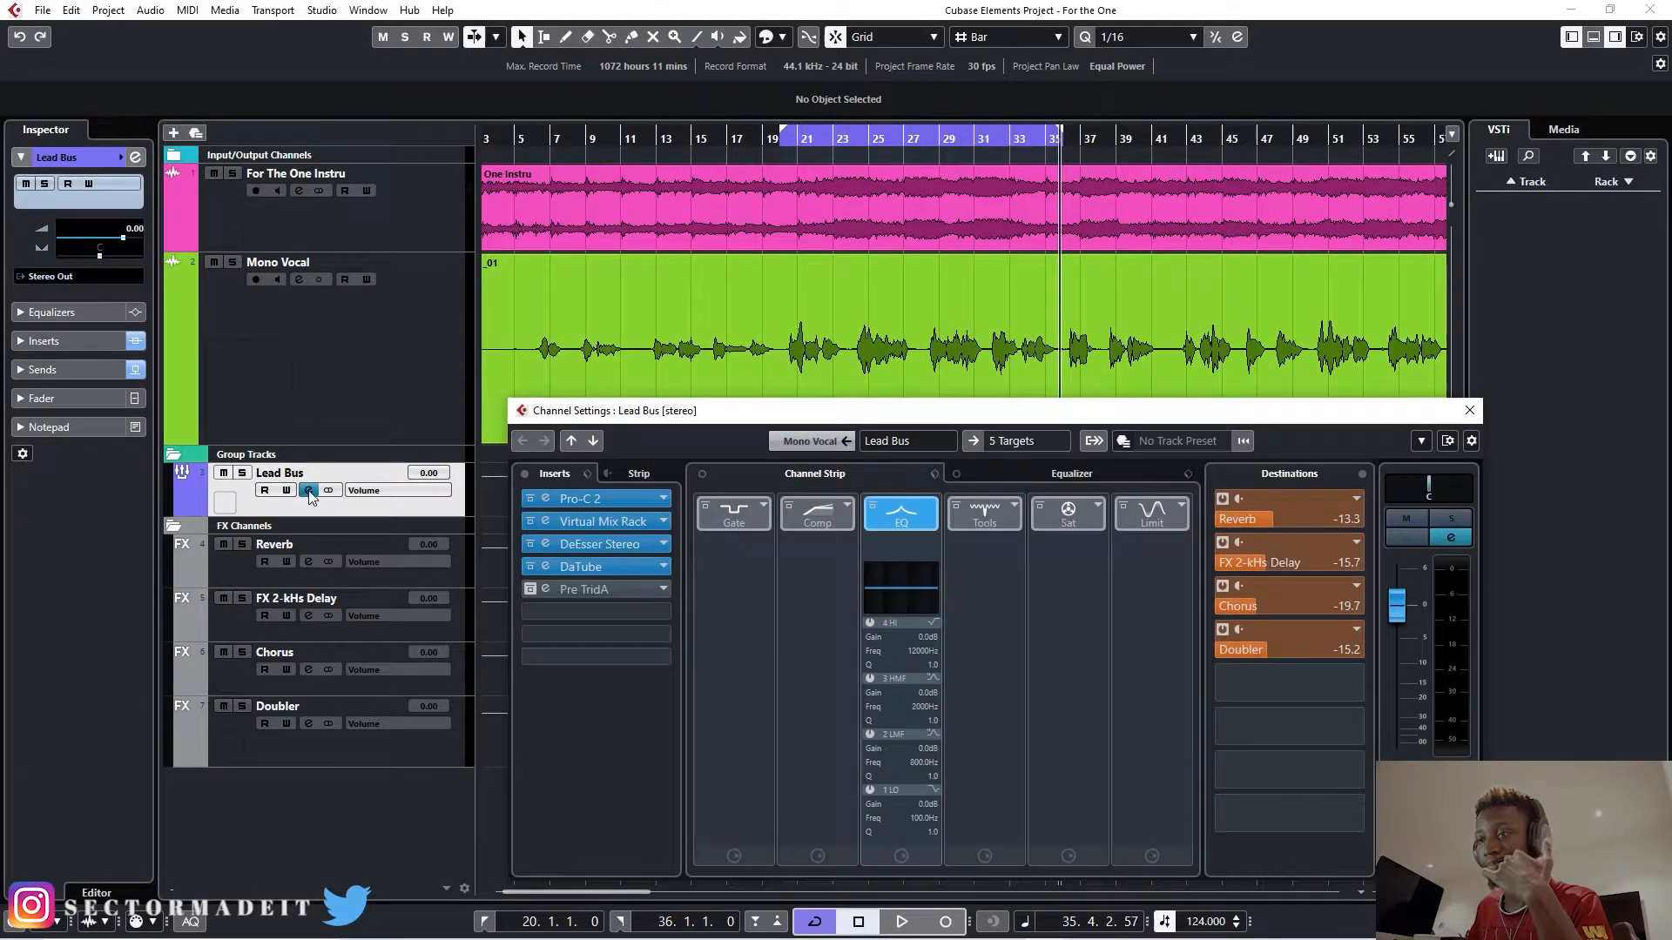
pyautogui.click(353, 512)
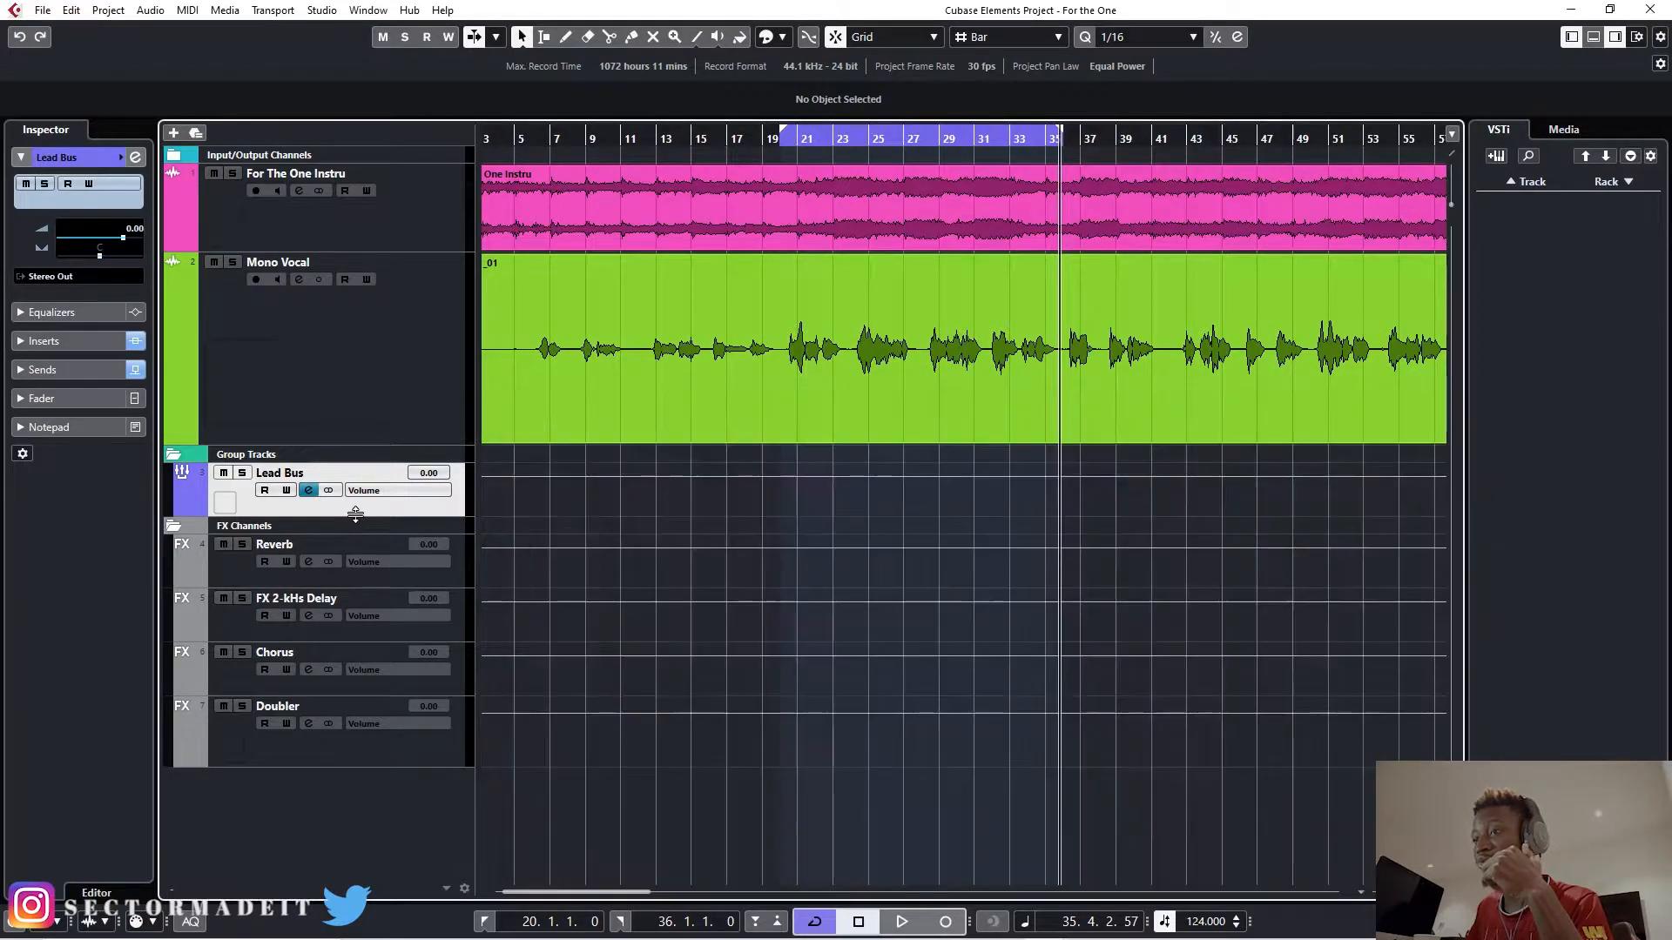
# - Activate the Auto-Tune Pro insert on the Mono Vocal channel and open its editor
pyautogui.click(317, 418)
pyautogui.click(298, 278)
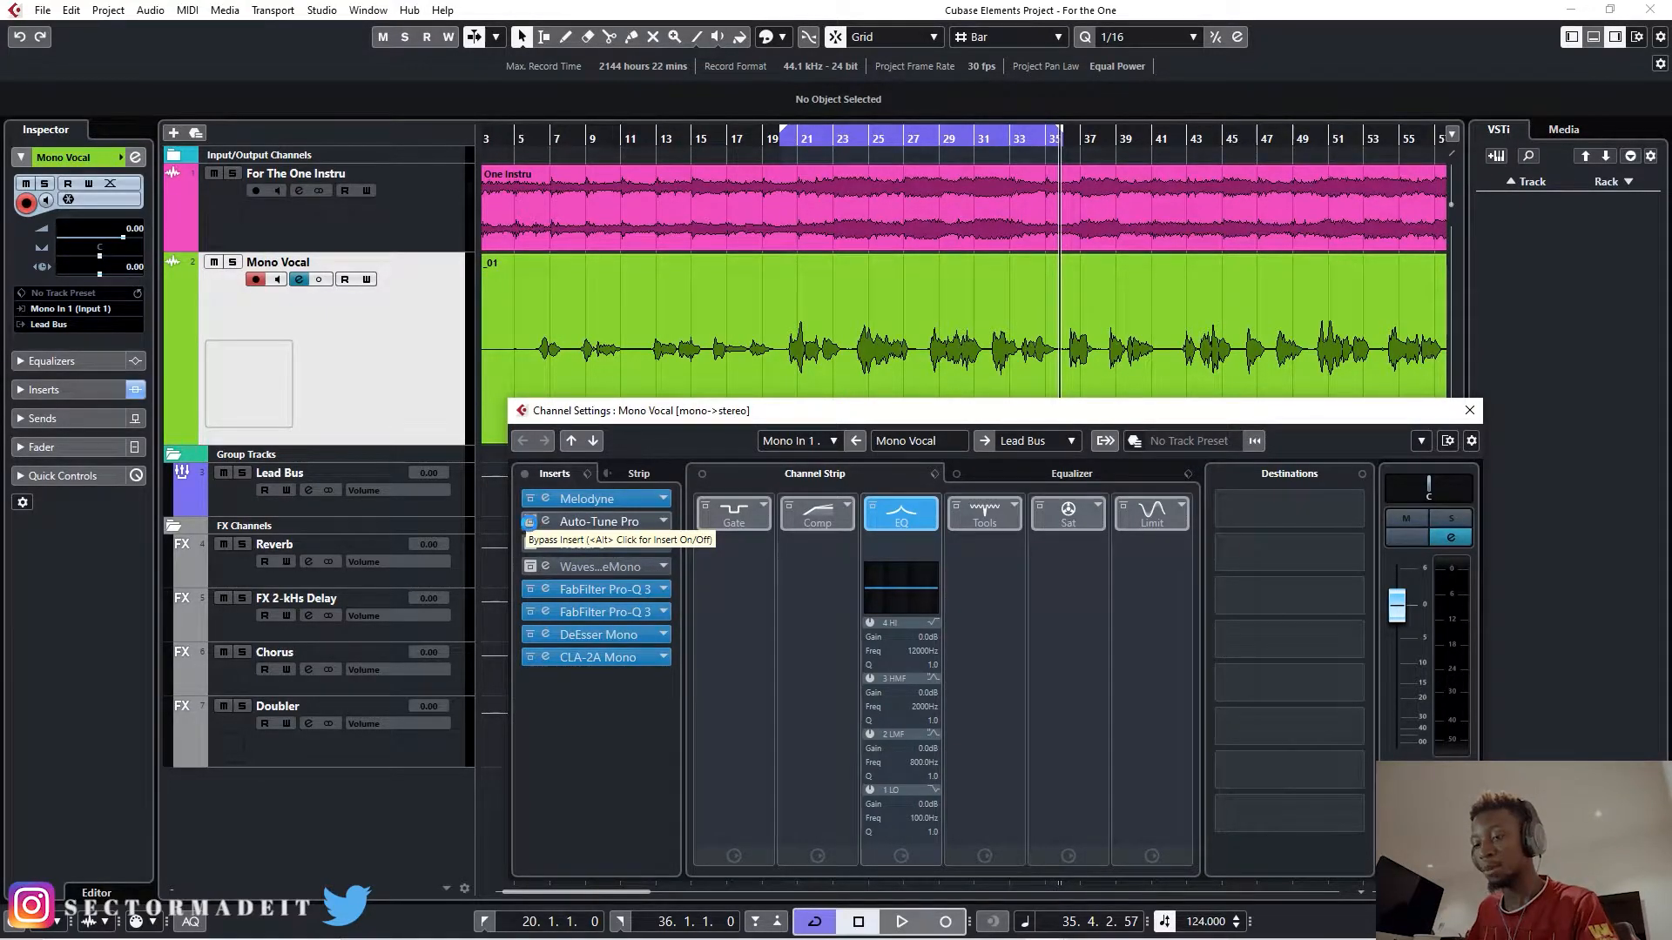
pyautogui.click(528, 522)
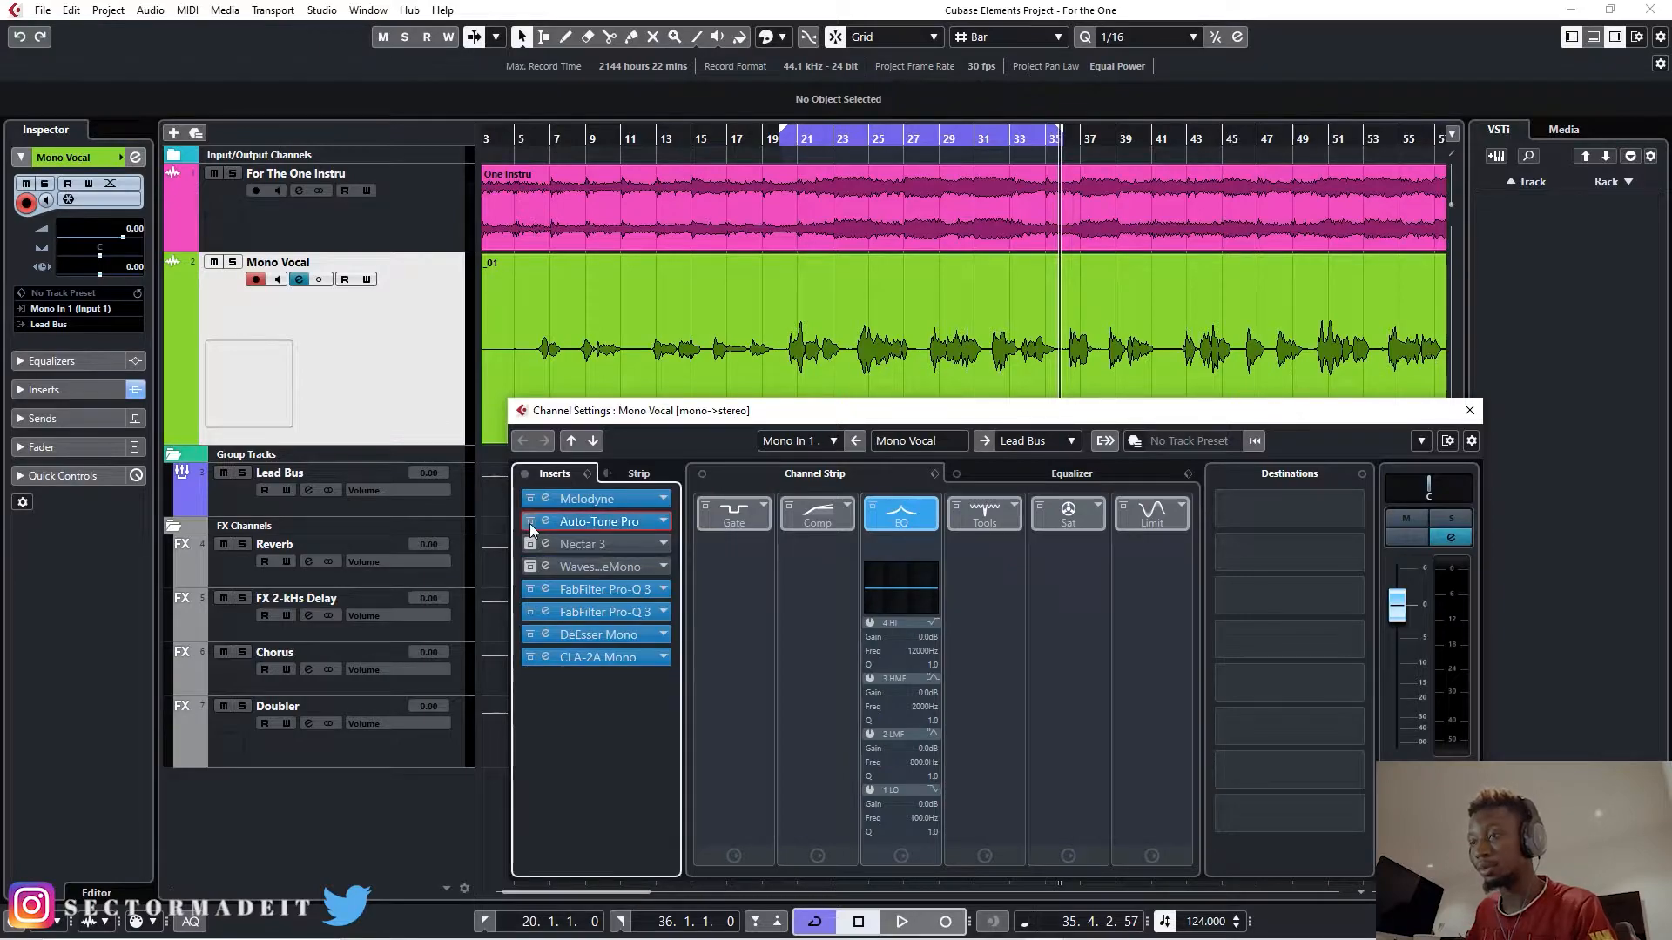
pyautogui.click(583, 522)
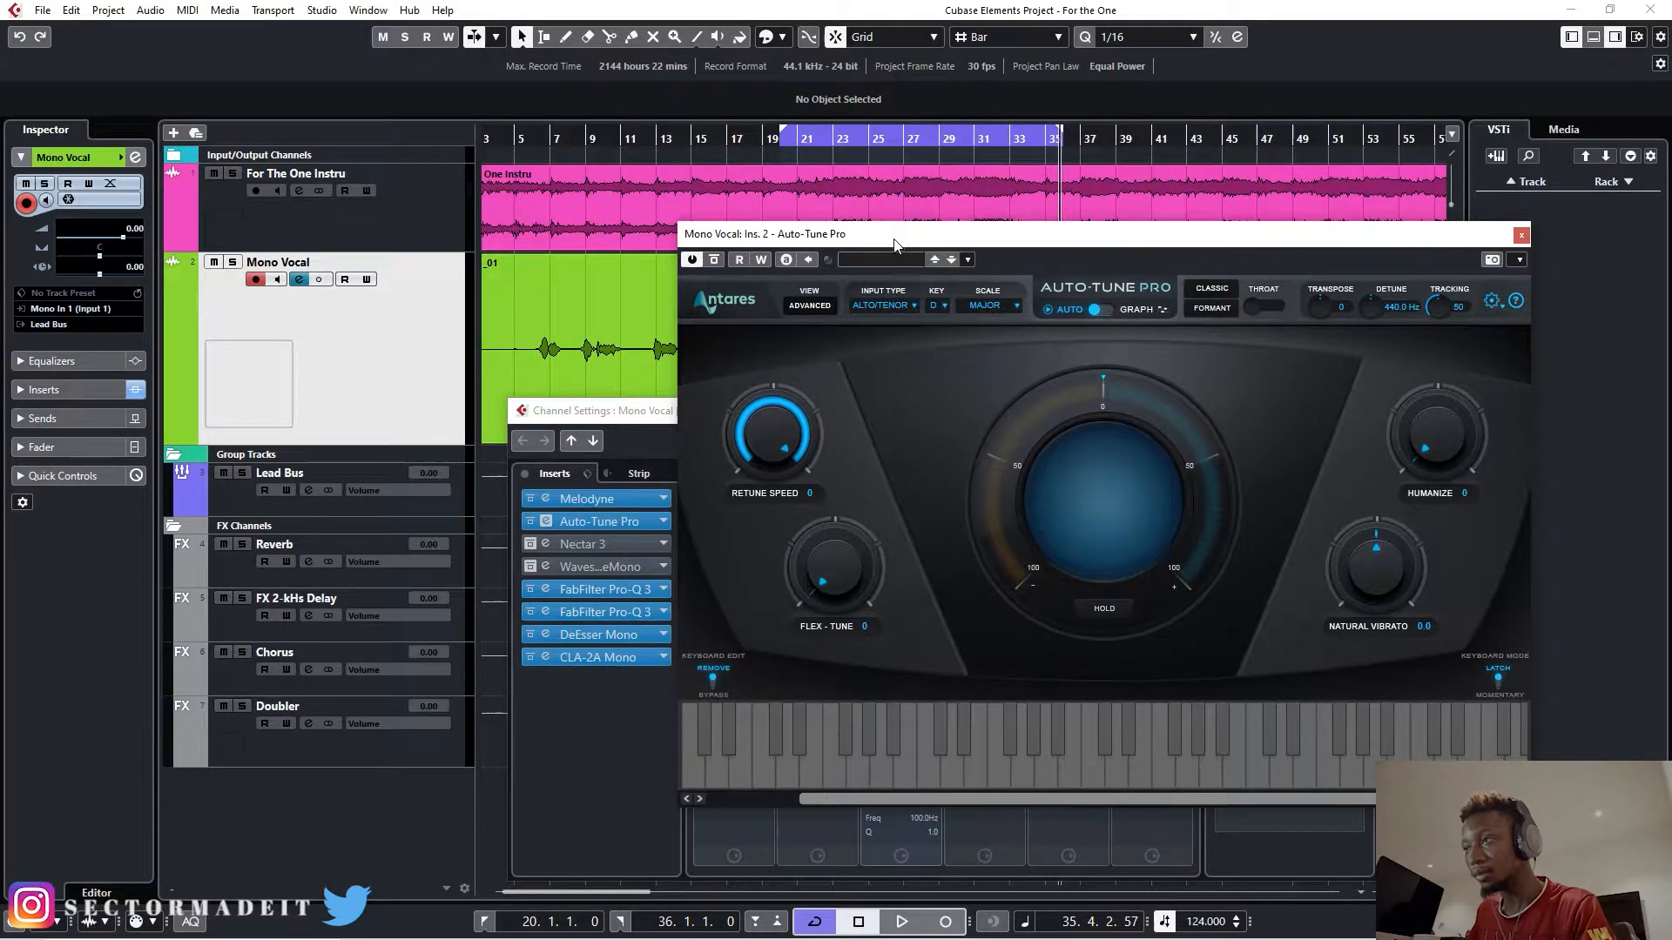
# - Audition the looped section with Auto-Tune Pro active on the Mono Vocal track
pyautogui.moveTo(895, 237); pyautogui.dragTo(923, 461)
pyautogui.press('space')
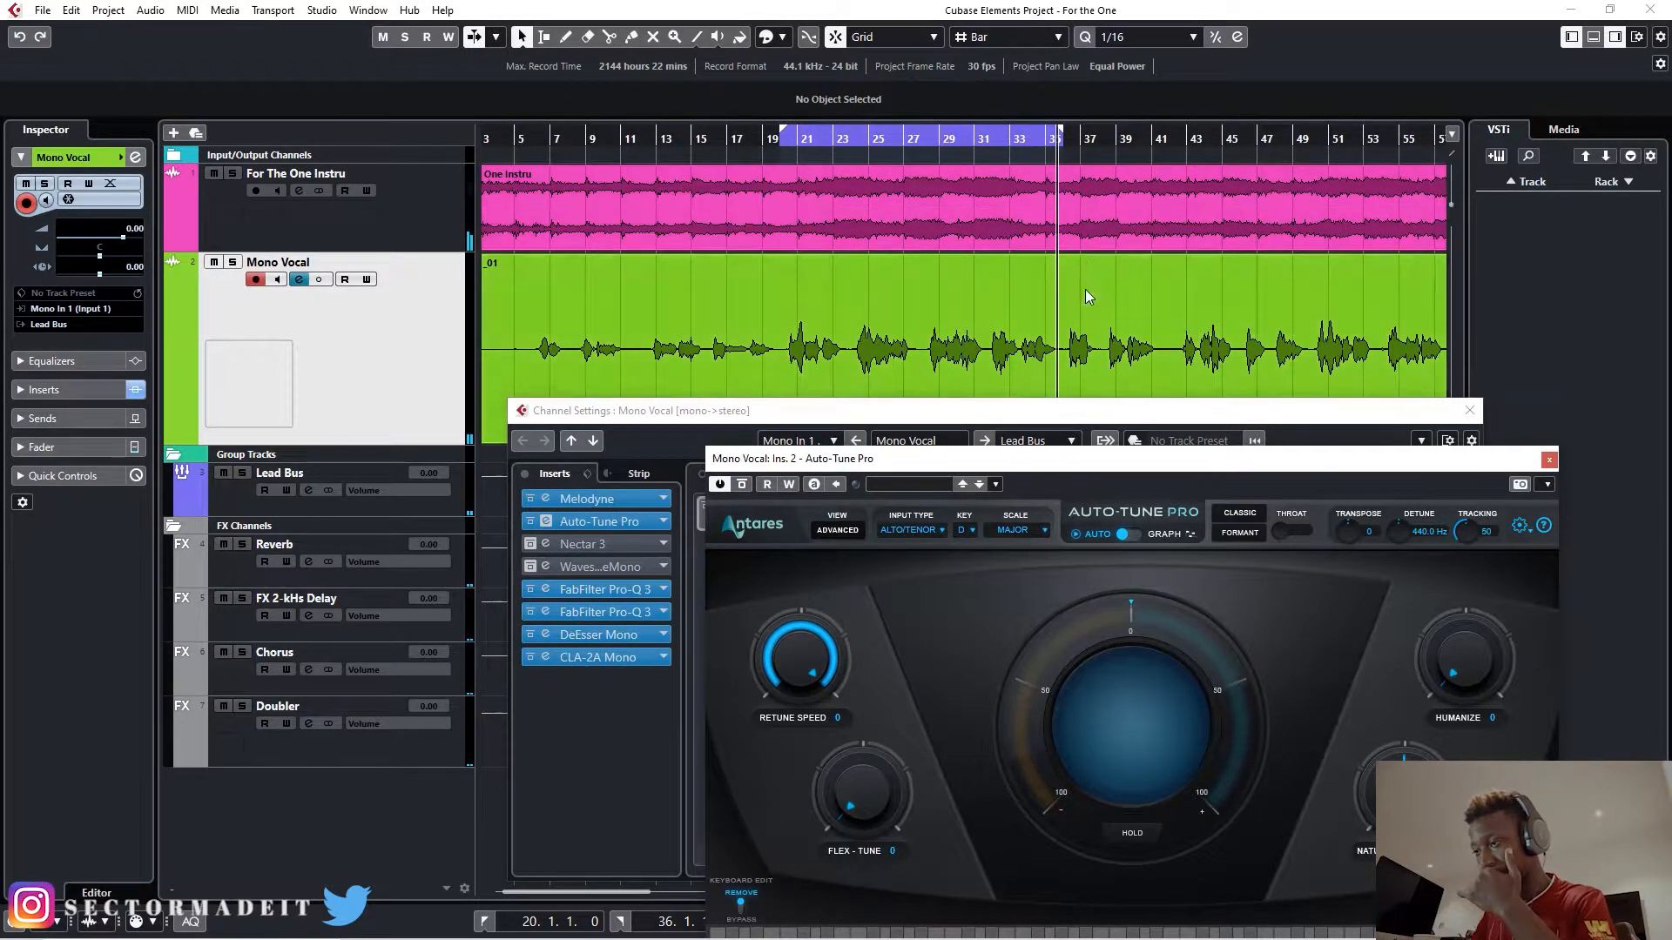
pyautogui.moveTo(1061, 464); pyautogui.dragTo(1032, 277)
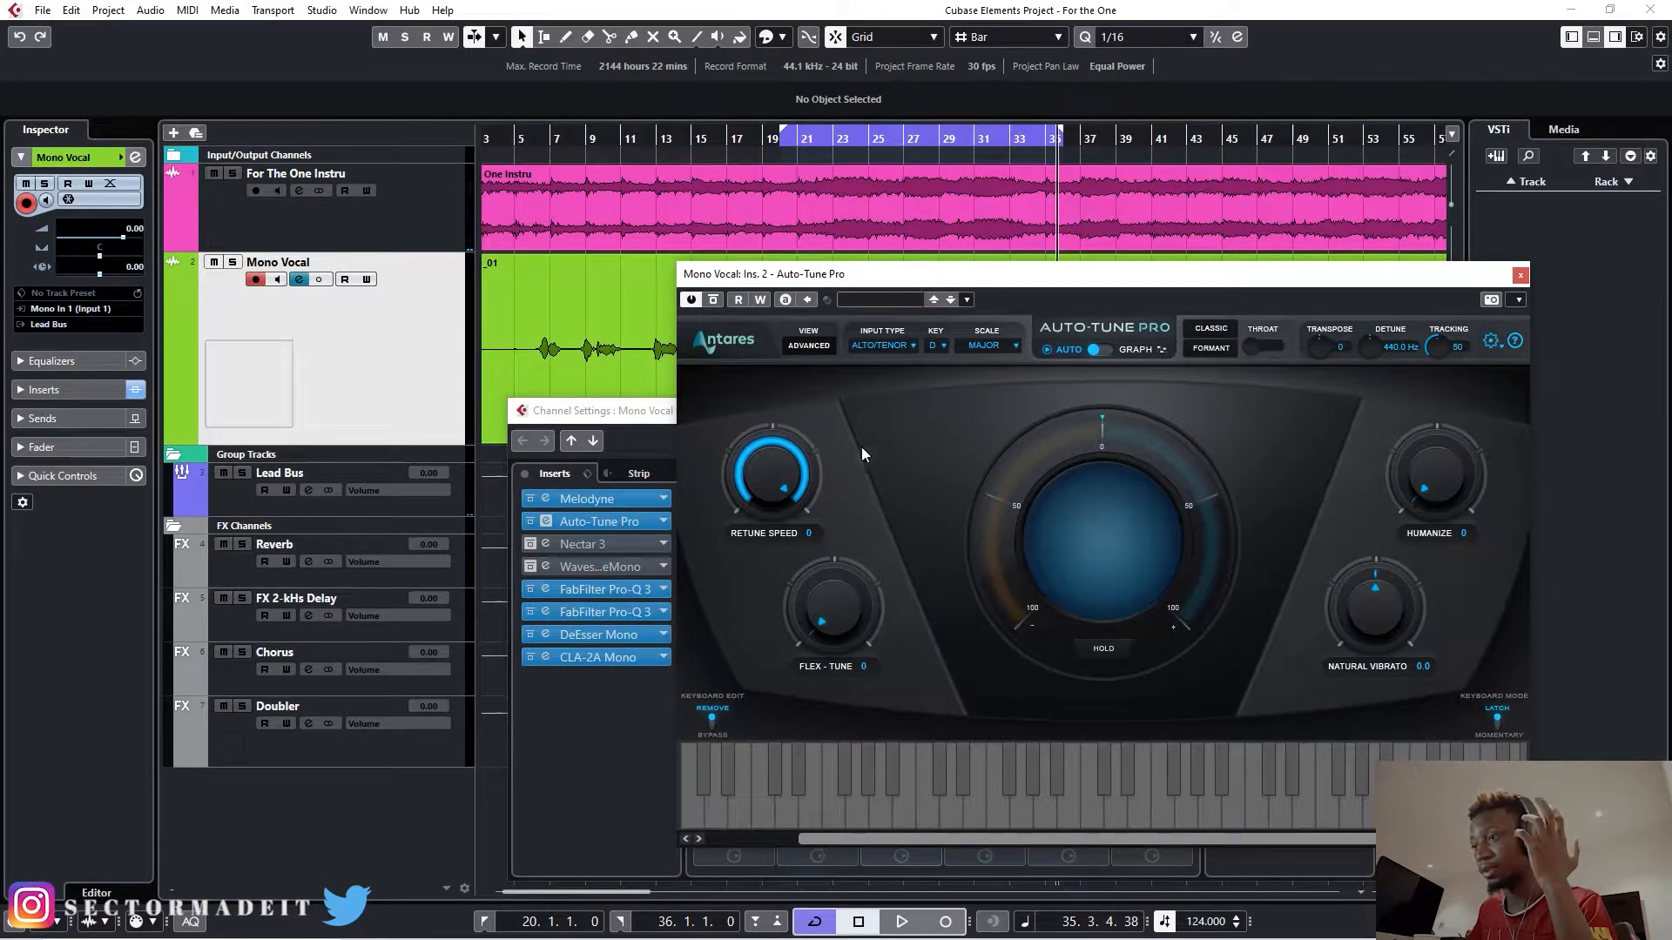
# - Set Auto-Tune Pro's Retune Speed to 25, Flex-Tune to 33 and Humanize to 51
pyautogui.click(785, 468)
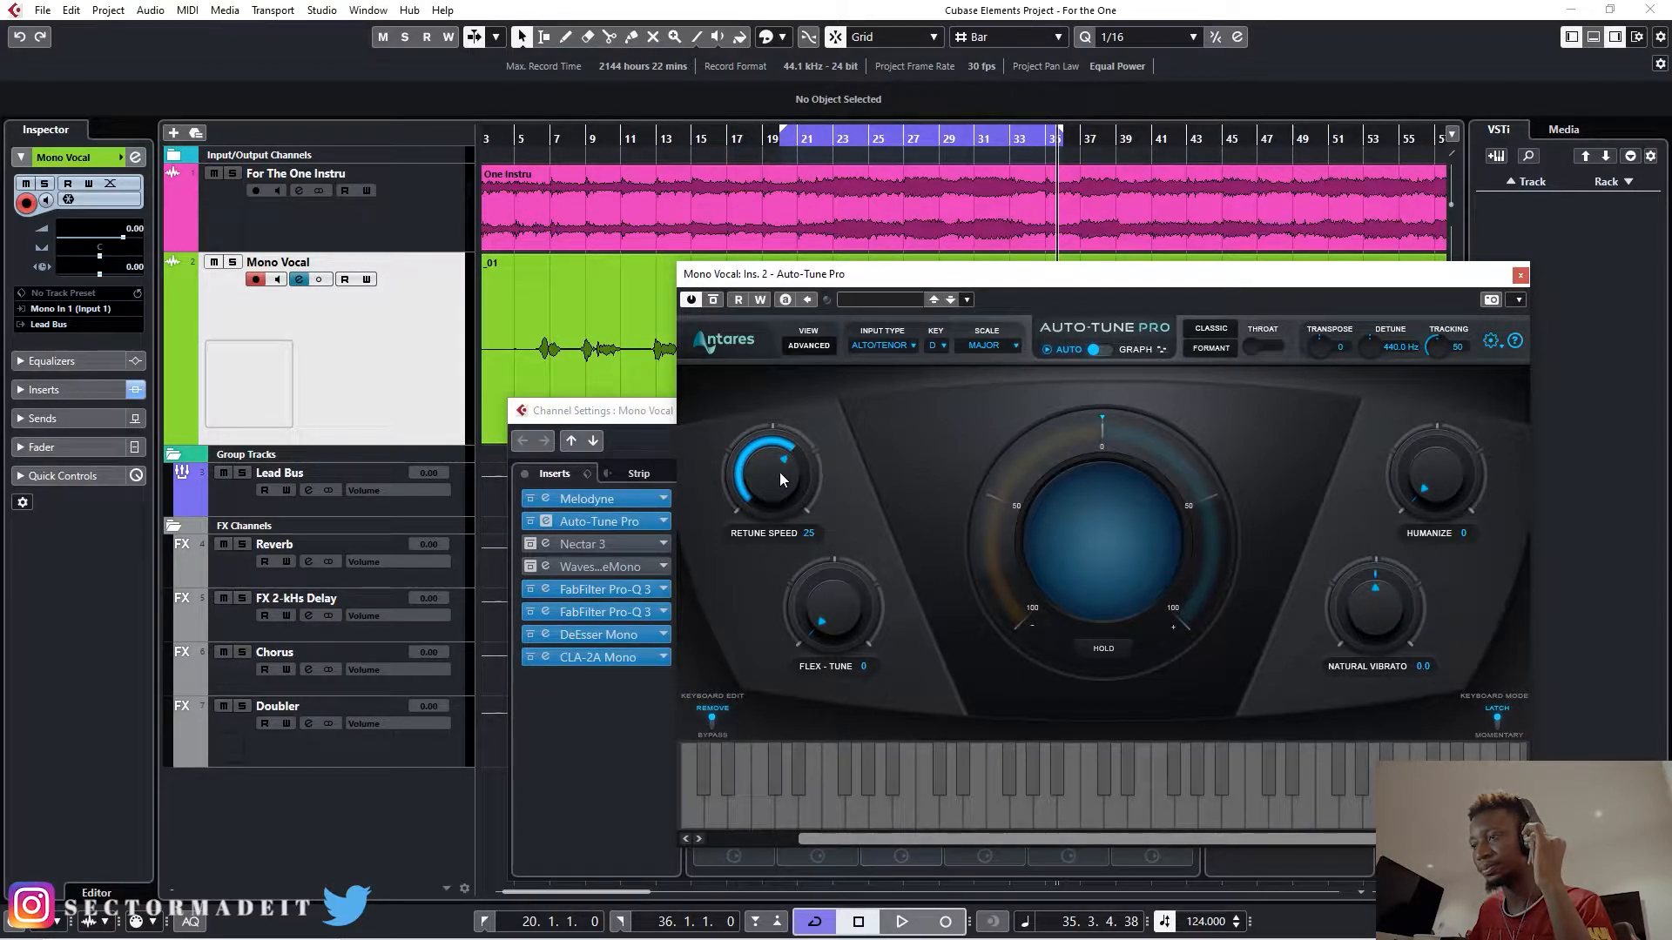
pyautogui.moveTo(837, 618); pyautogui.dragTo(840, 583)
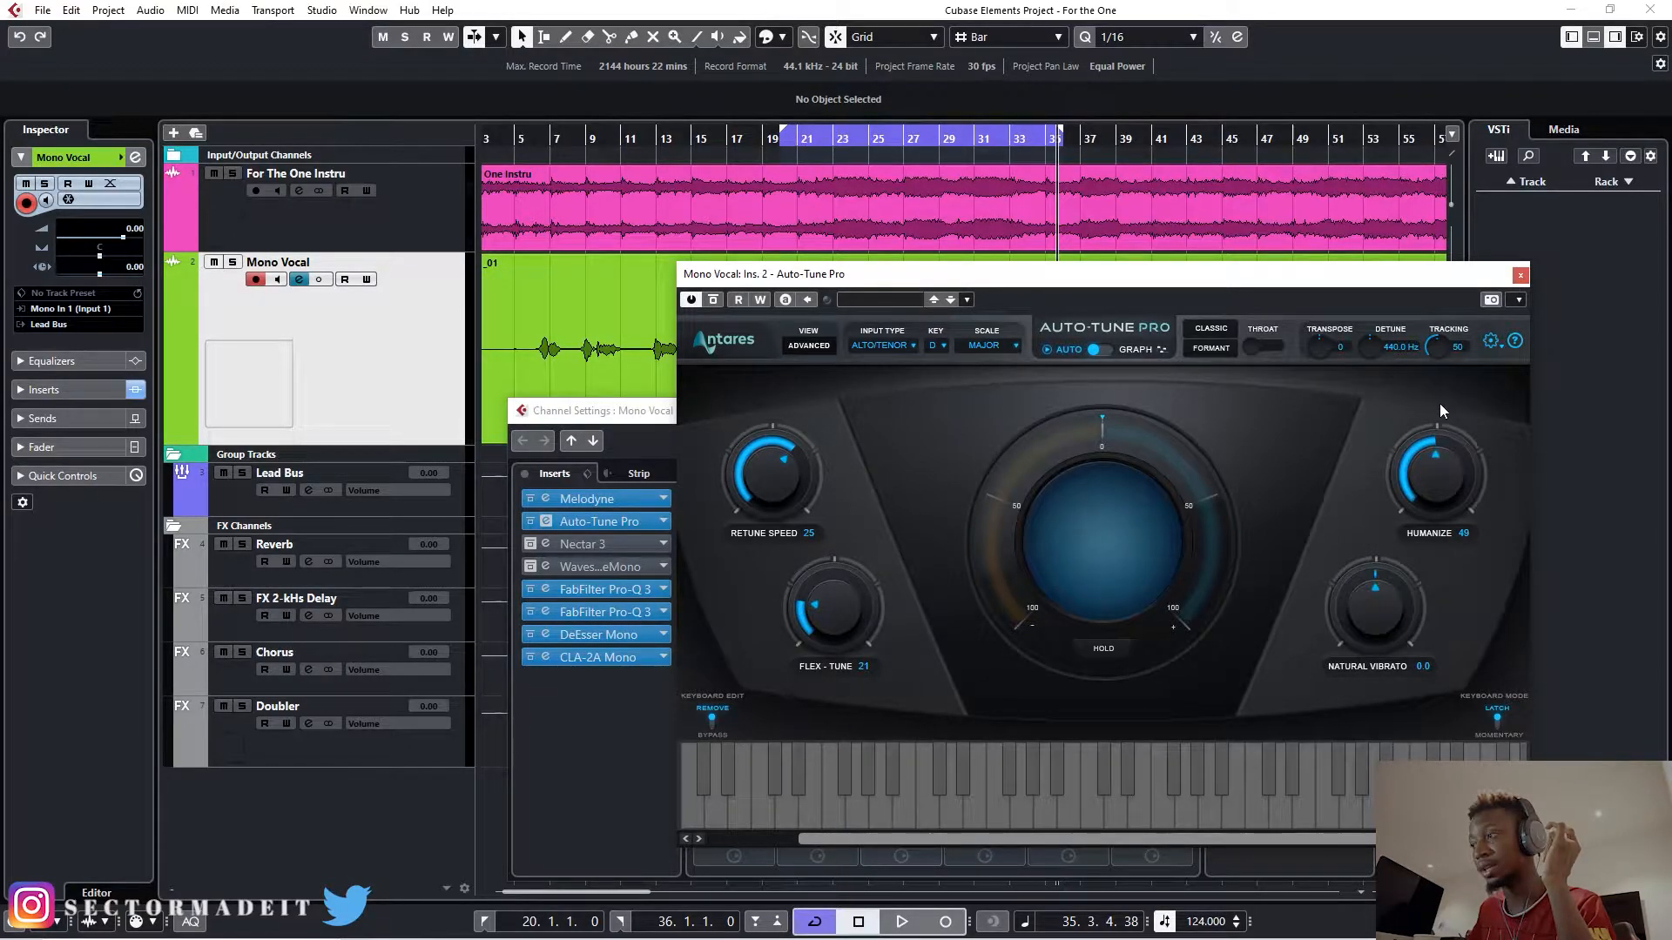
pyautogui.moveTo(1439, 404); pyautogui.dragTo(1440, 401)
# - Play the loop from bar 20 with the new Auto-Tune Pro settings, and close the plug-in's editor
pyautogui.moveTo(939, 276); pyautogui.dragTo(945, 367)
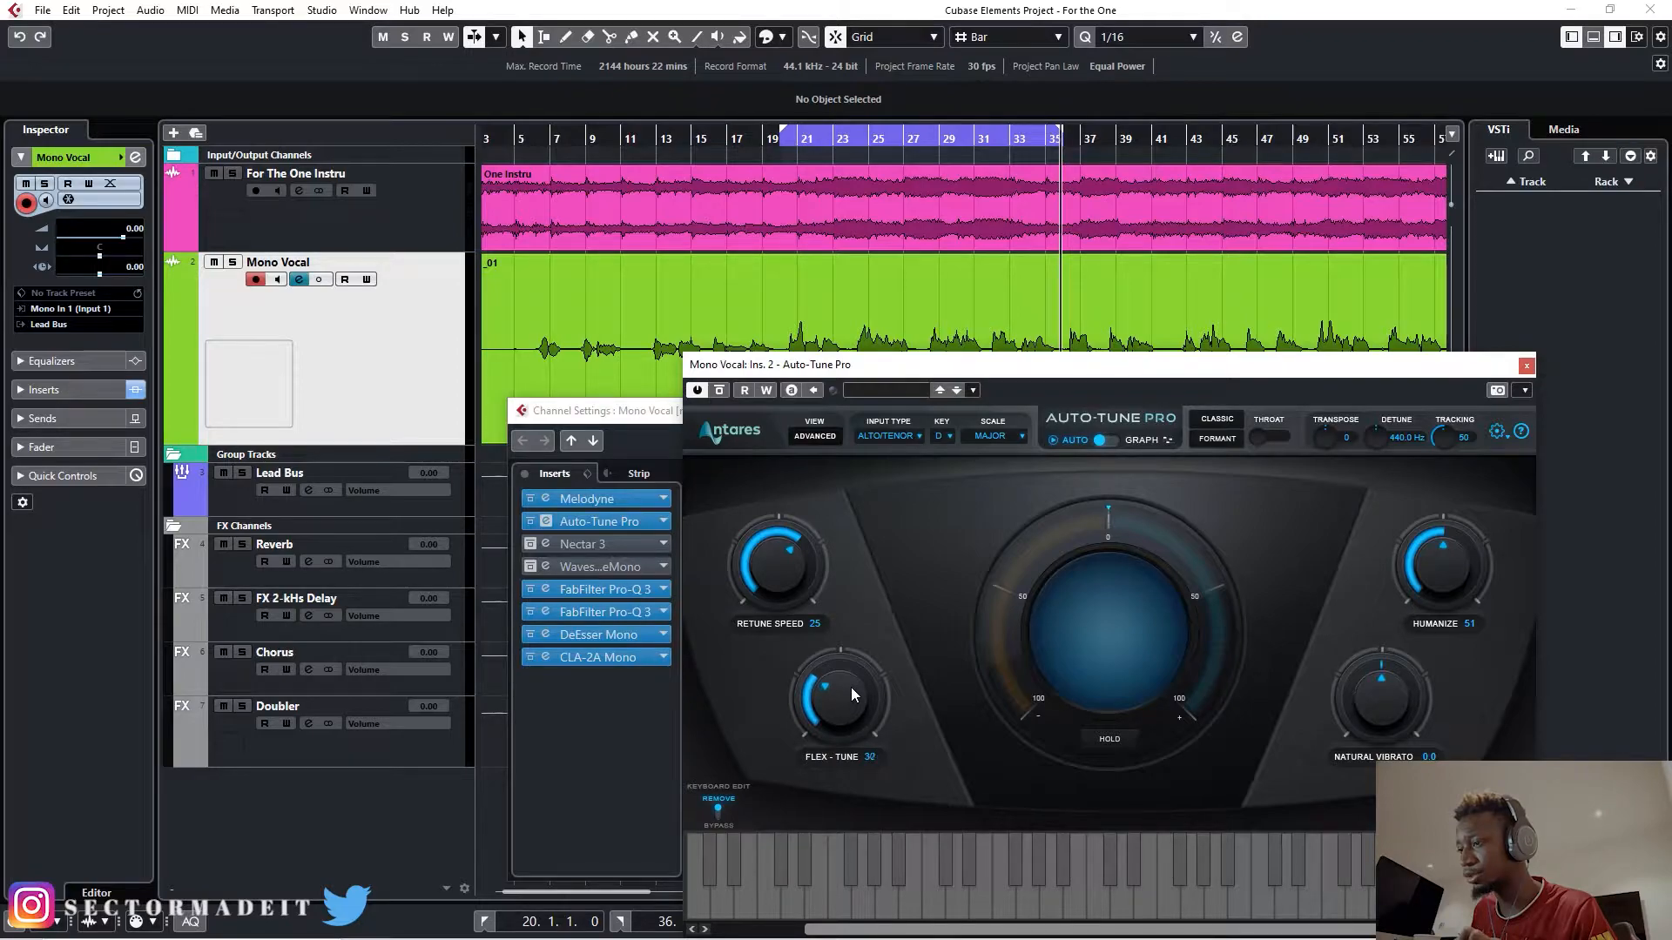
pyautogui.click(780, 140)
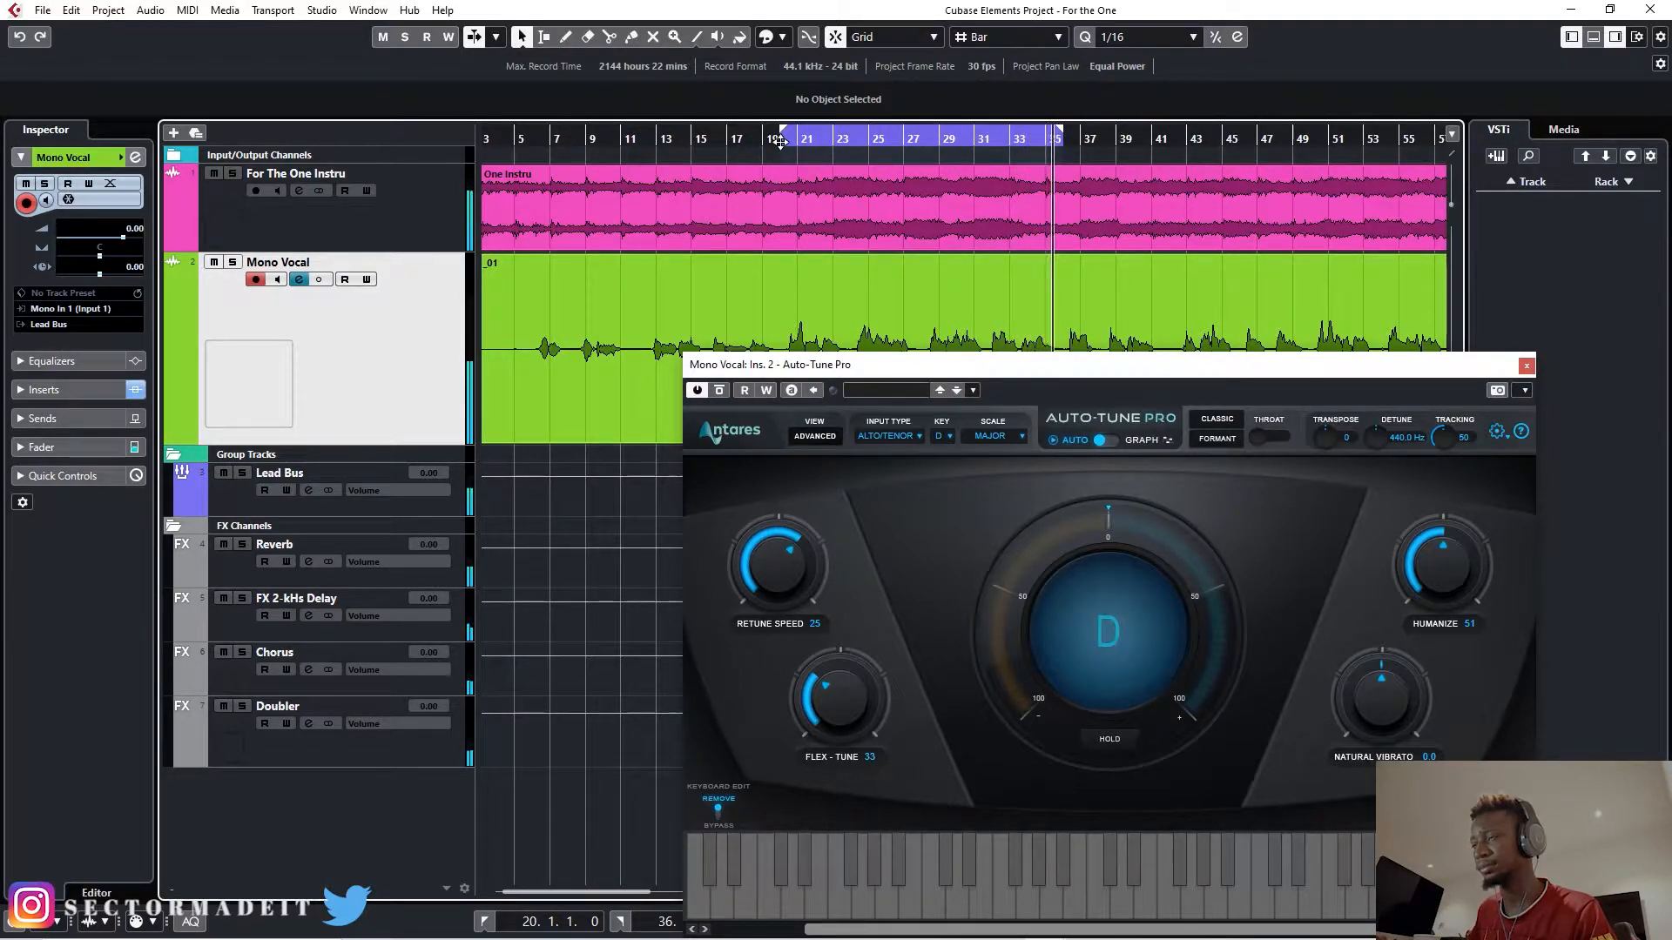
pyautogui.moveTo(1532, 370); pyautogui.dragTo(929, 144)
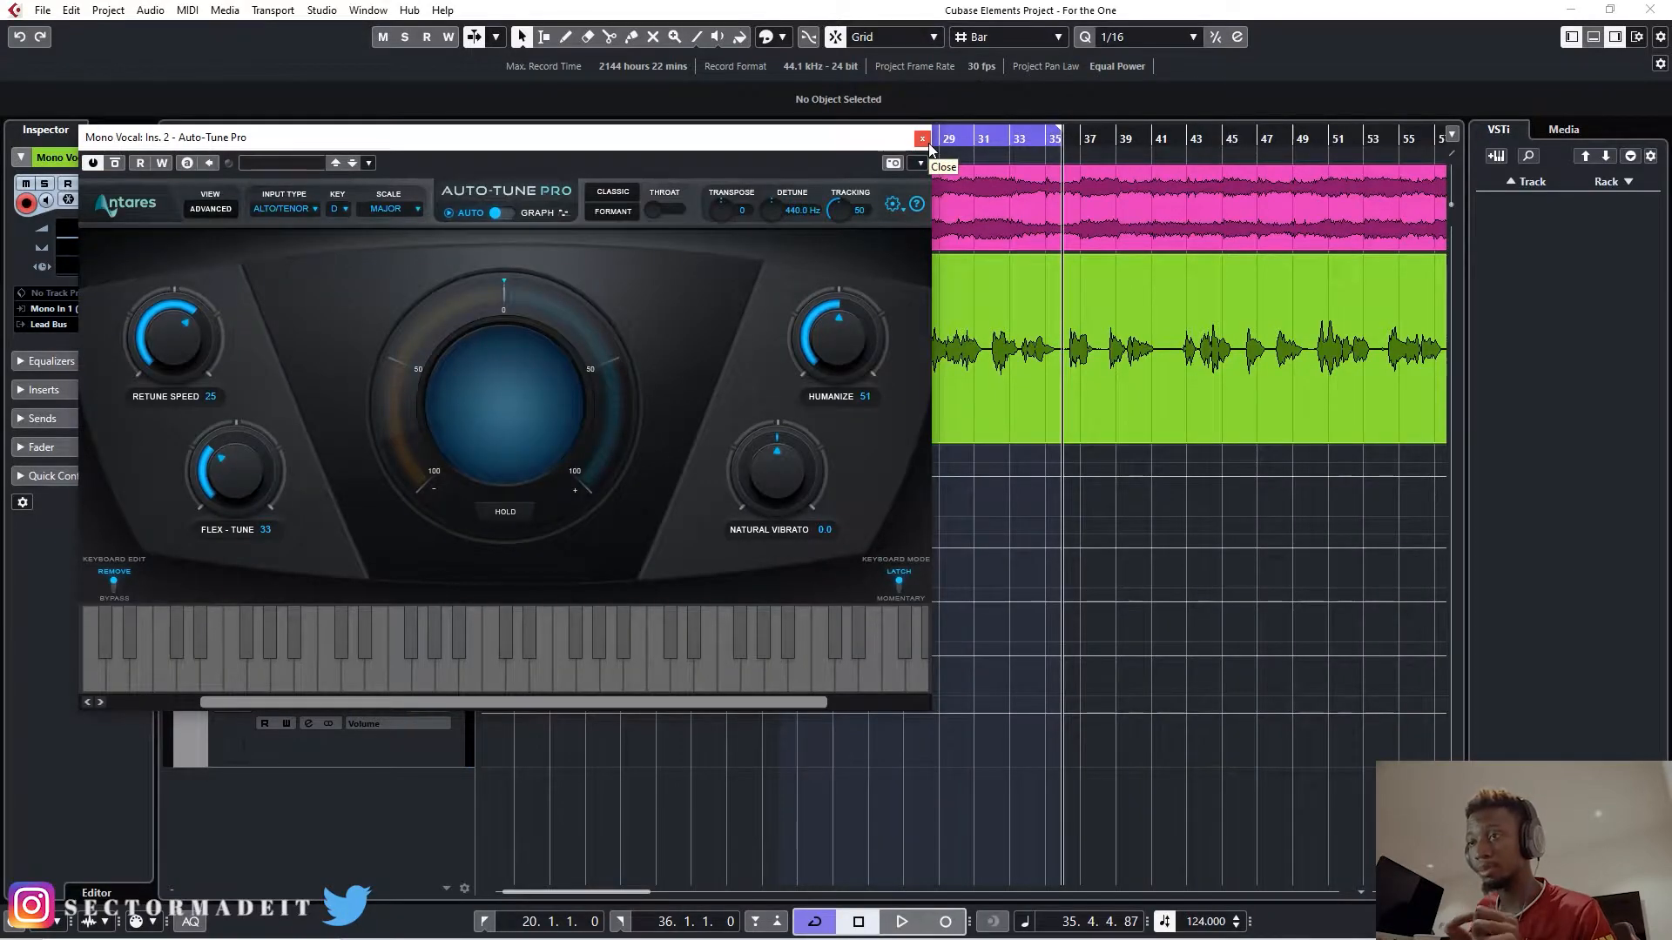
pyautogui.click(929, 144)
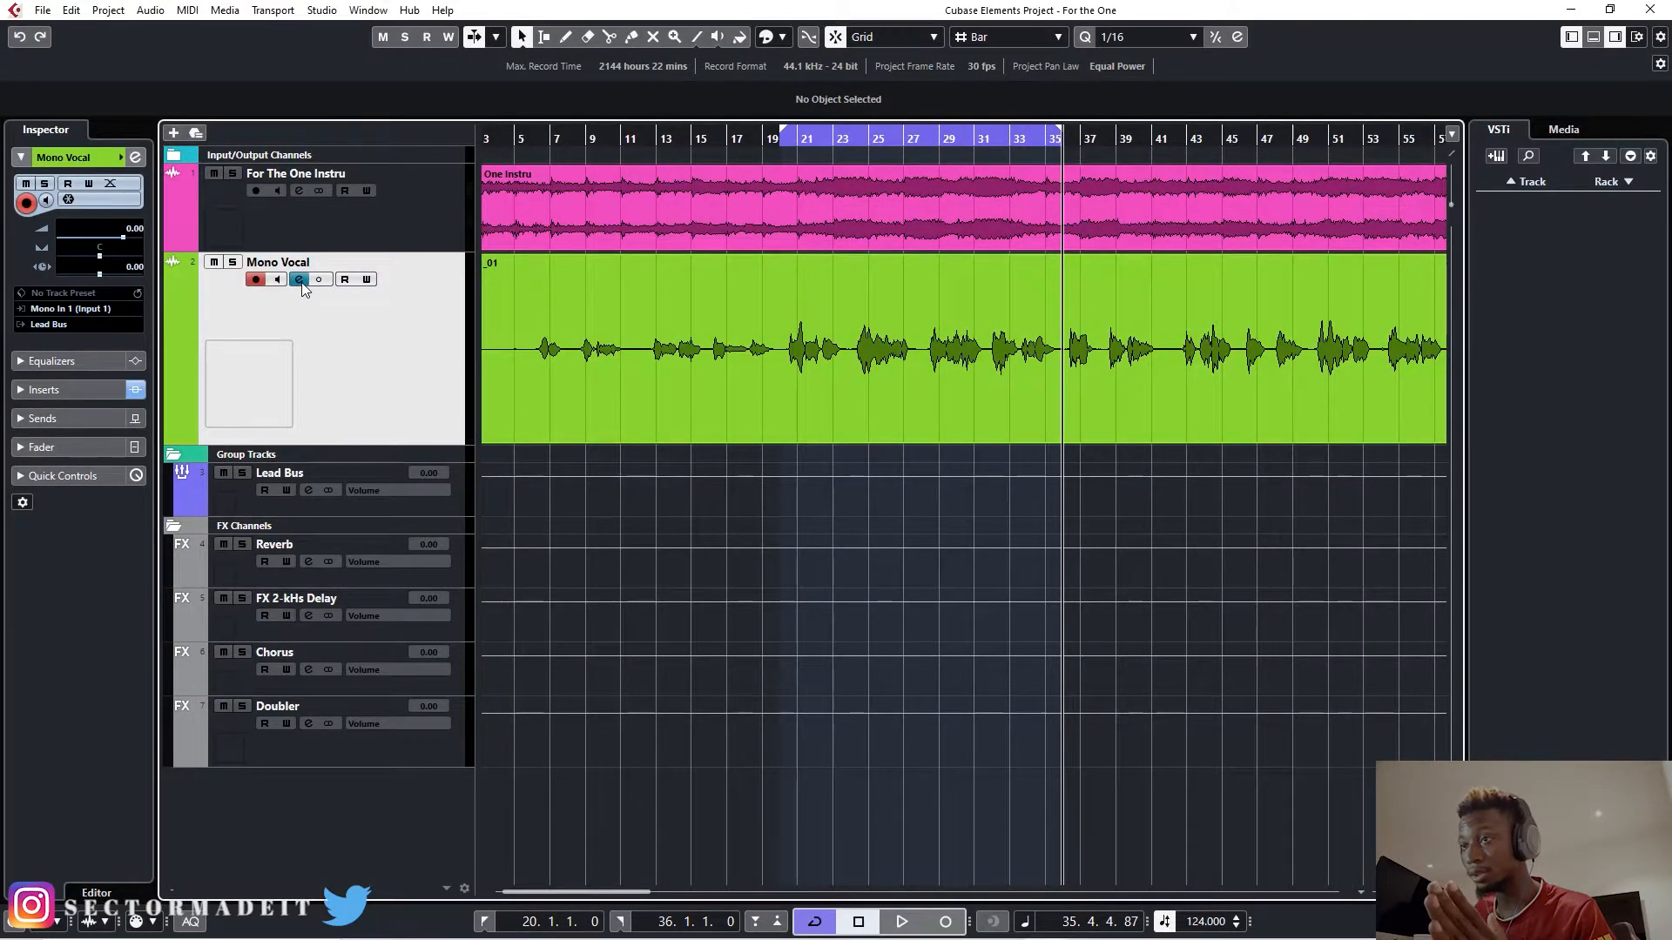
# - Bypass Auto-Tune Pro on the Mono Vocal channel, and activate and open the Nectar 3 insert
pyautogui.click(298, 279)
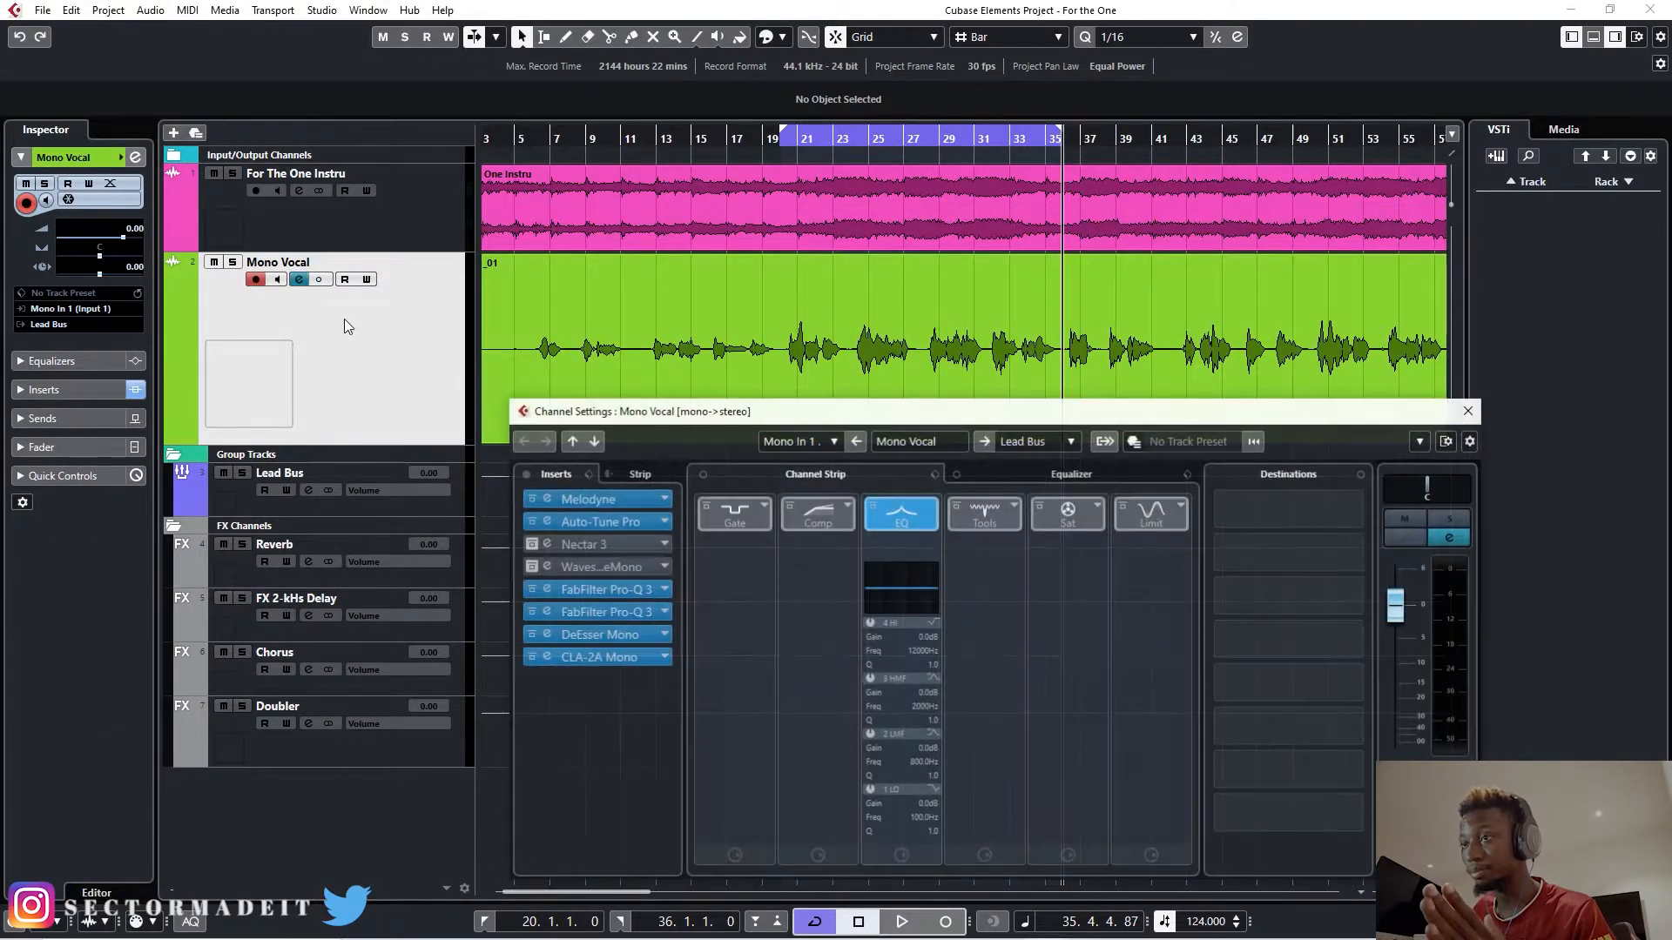
pyautogui.click(529, 523)
pyautogui.click(594, 545)
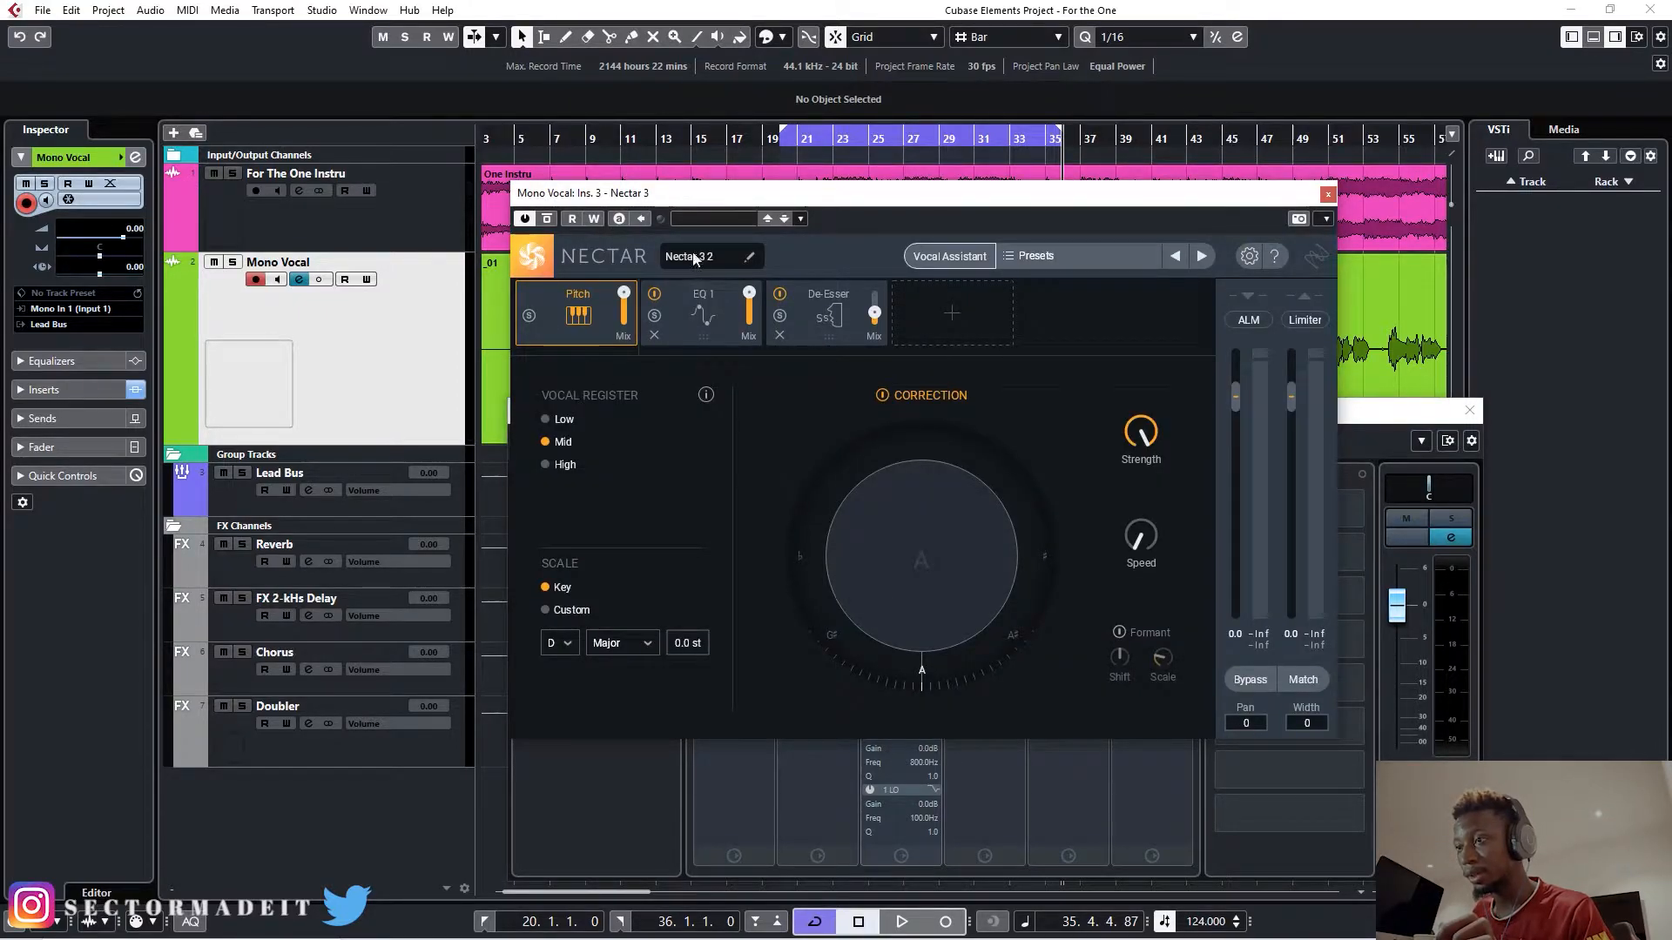
# - Compare Auto-Tune Pro's input type options with the vocal register choices in Nectar 3's Pitch module
pyautogui.moveTo(711, 195); pyautogui.dragTo(1036, 242)
pyautogui.click(589, 519)
pyautogui.click(294, 209)
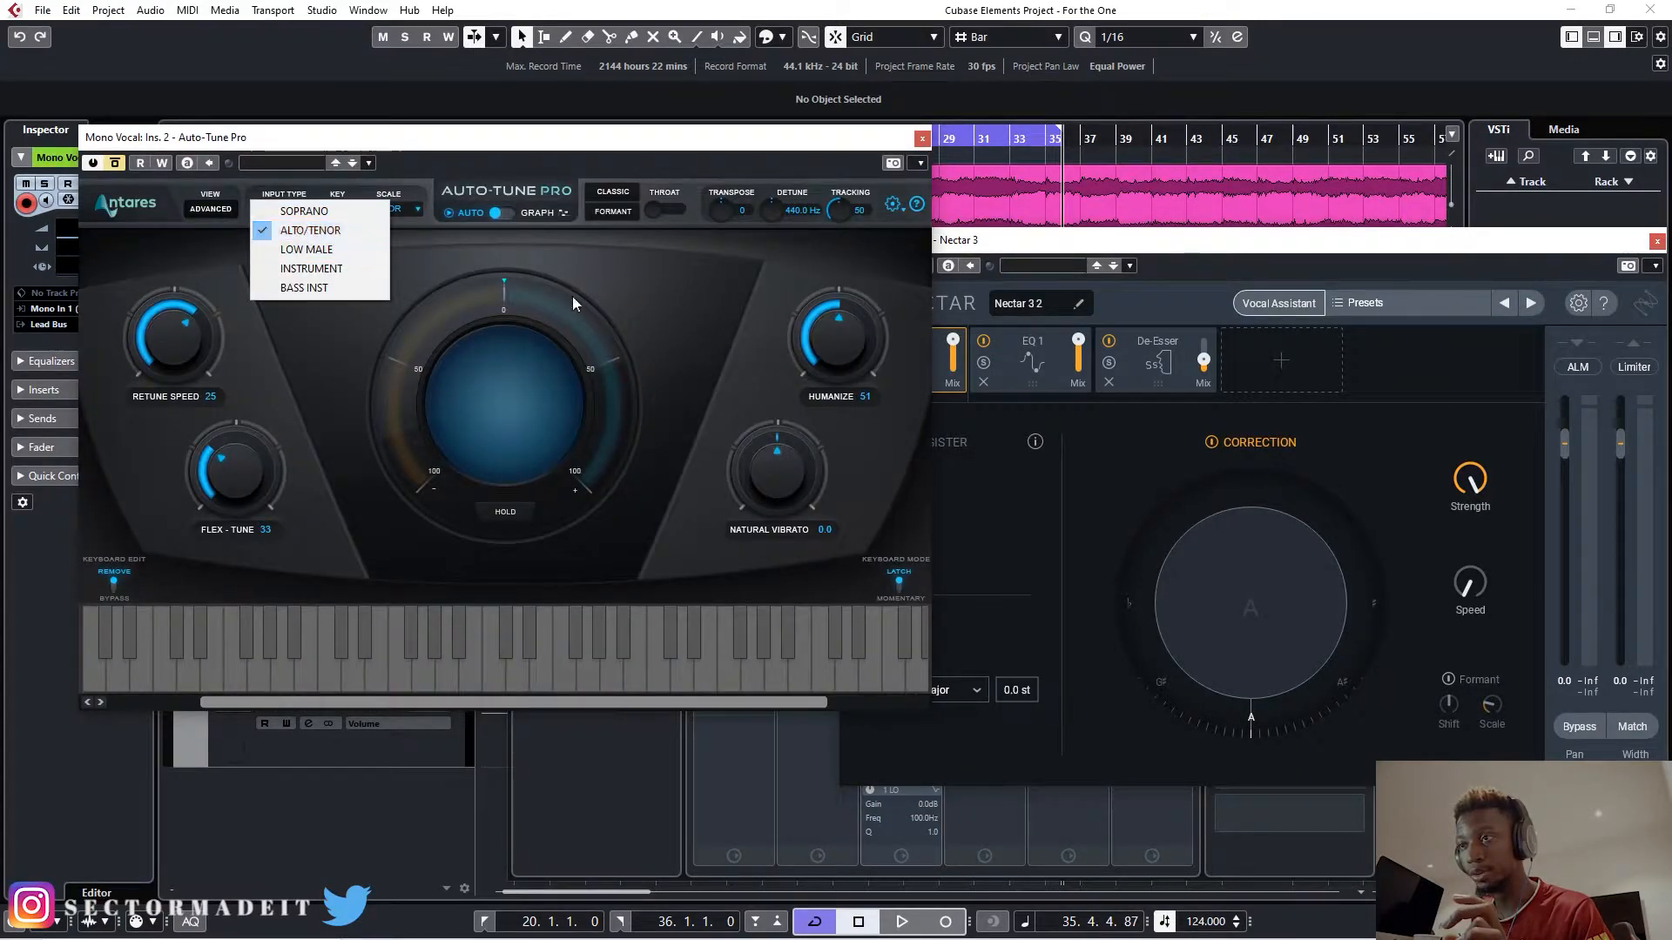
pyautogui.click(1028, 245)
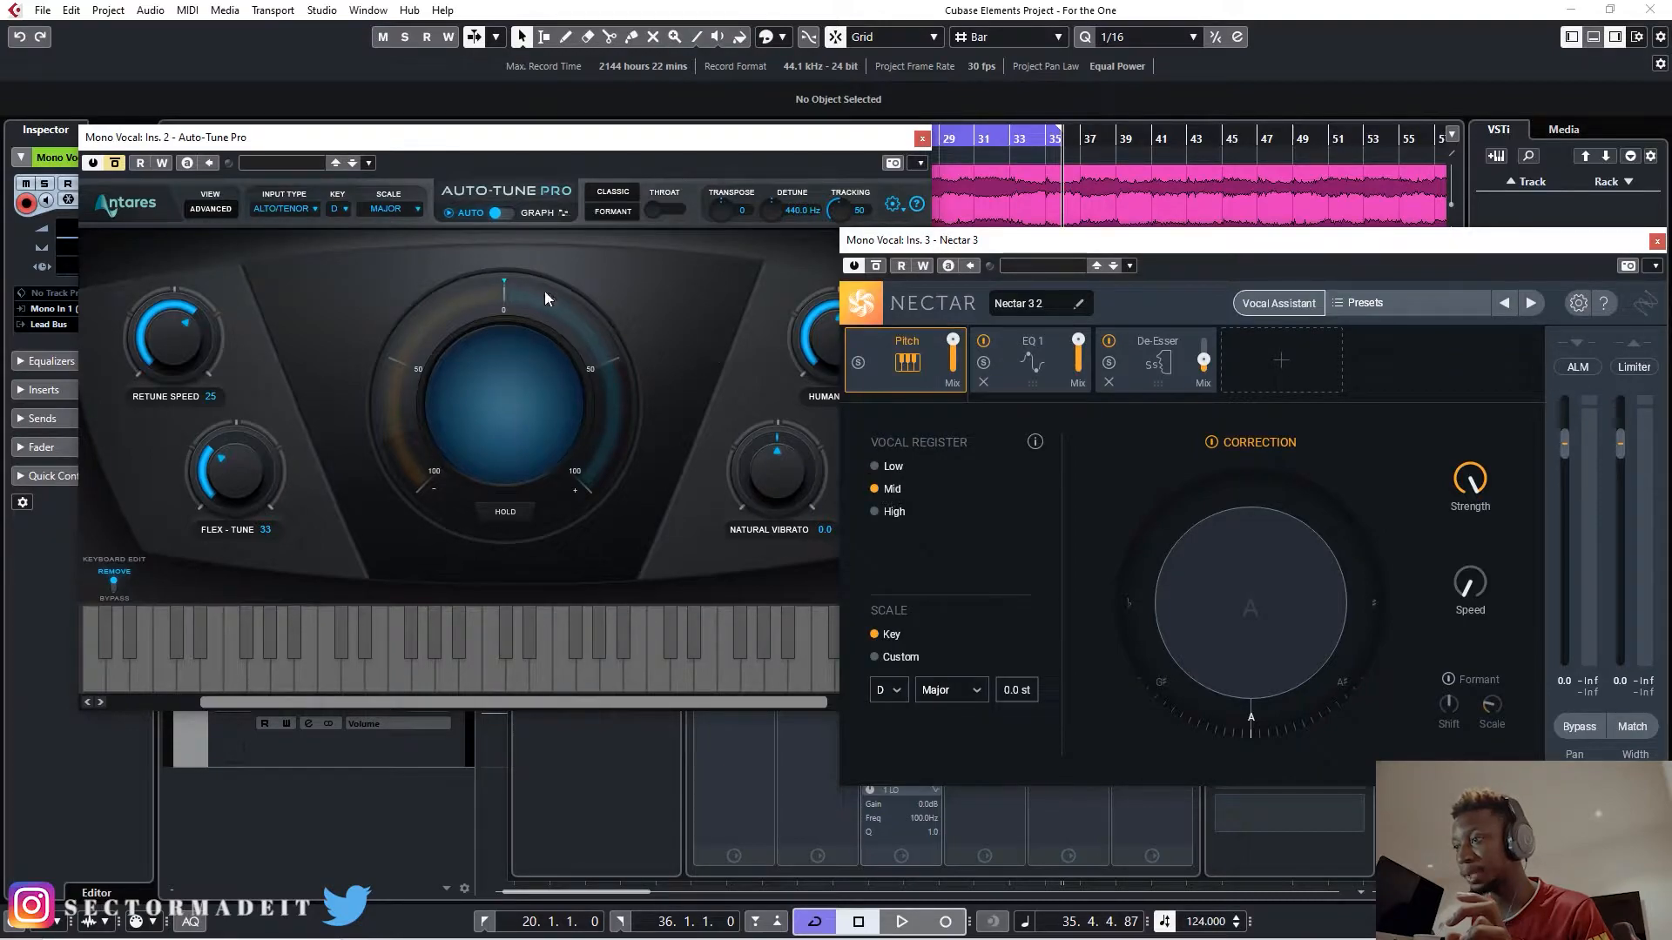
pyautogui.click(303, 211)
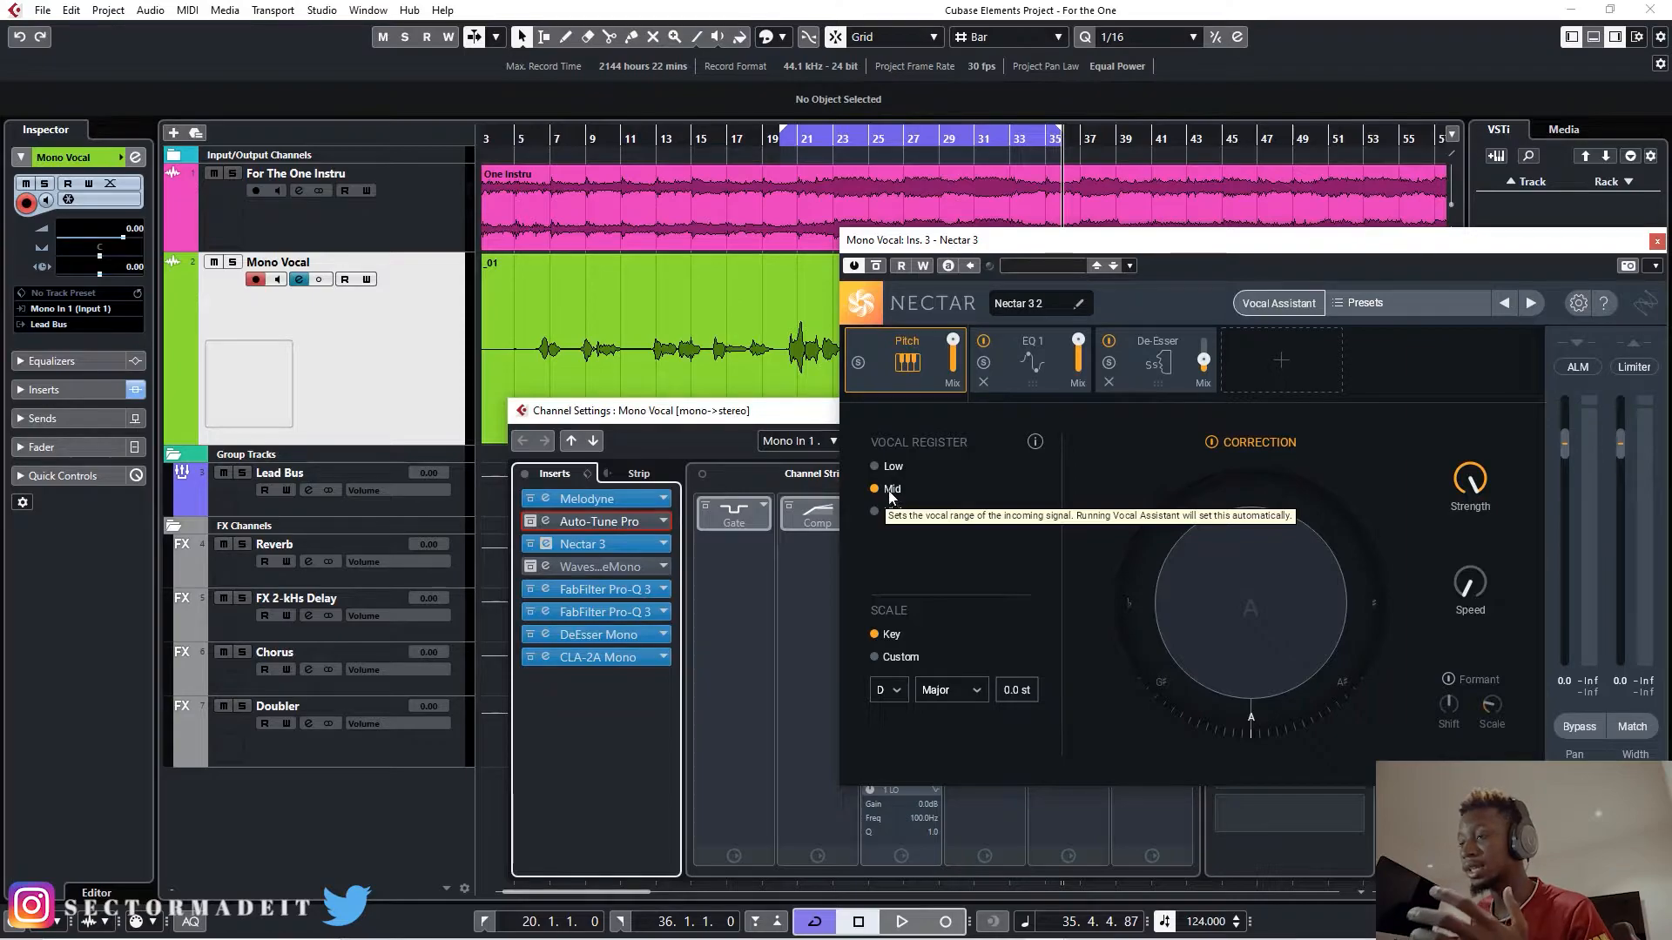
# - Arrange Nectar 3 beside the reopened Auto-Tune Pro editor and set Nectar's pitch correction Strength to 75%
pyautogui.moveTo(1268, 244); pyautogui.dragTo(989, 198)
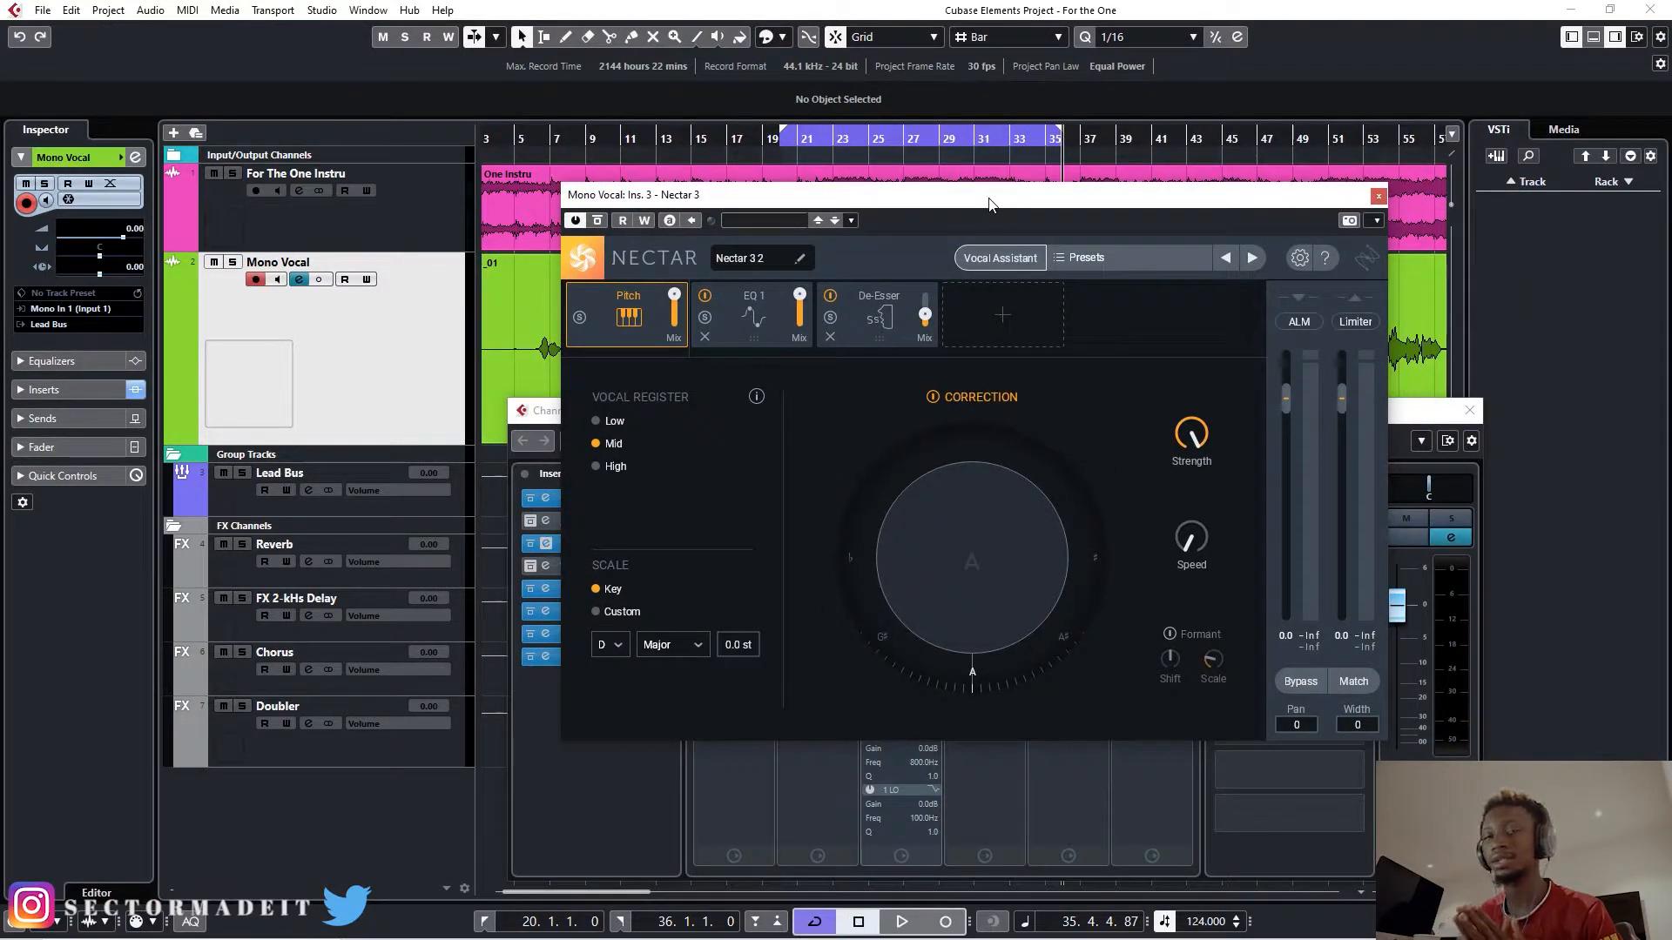
pyautogui.moveTo(972, 201); pyautogui.dragTo(1028, 184)
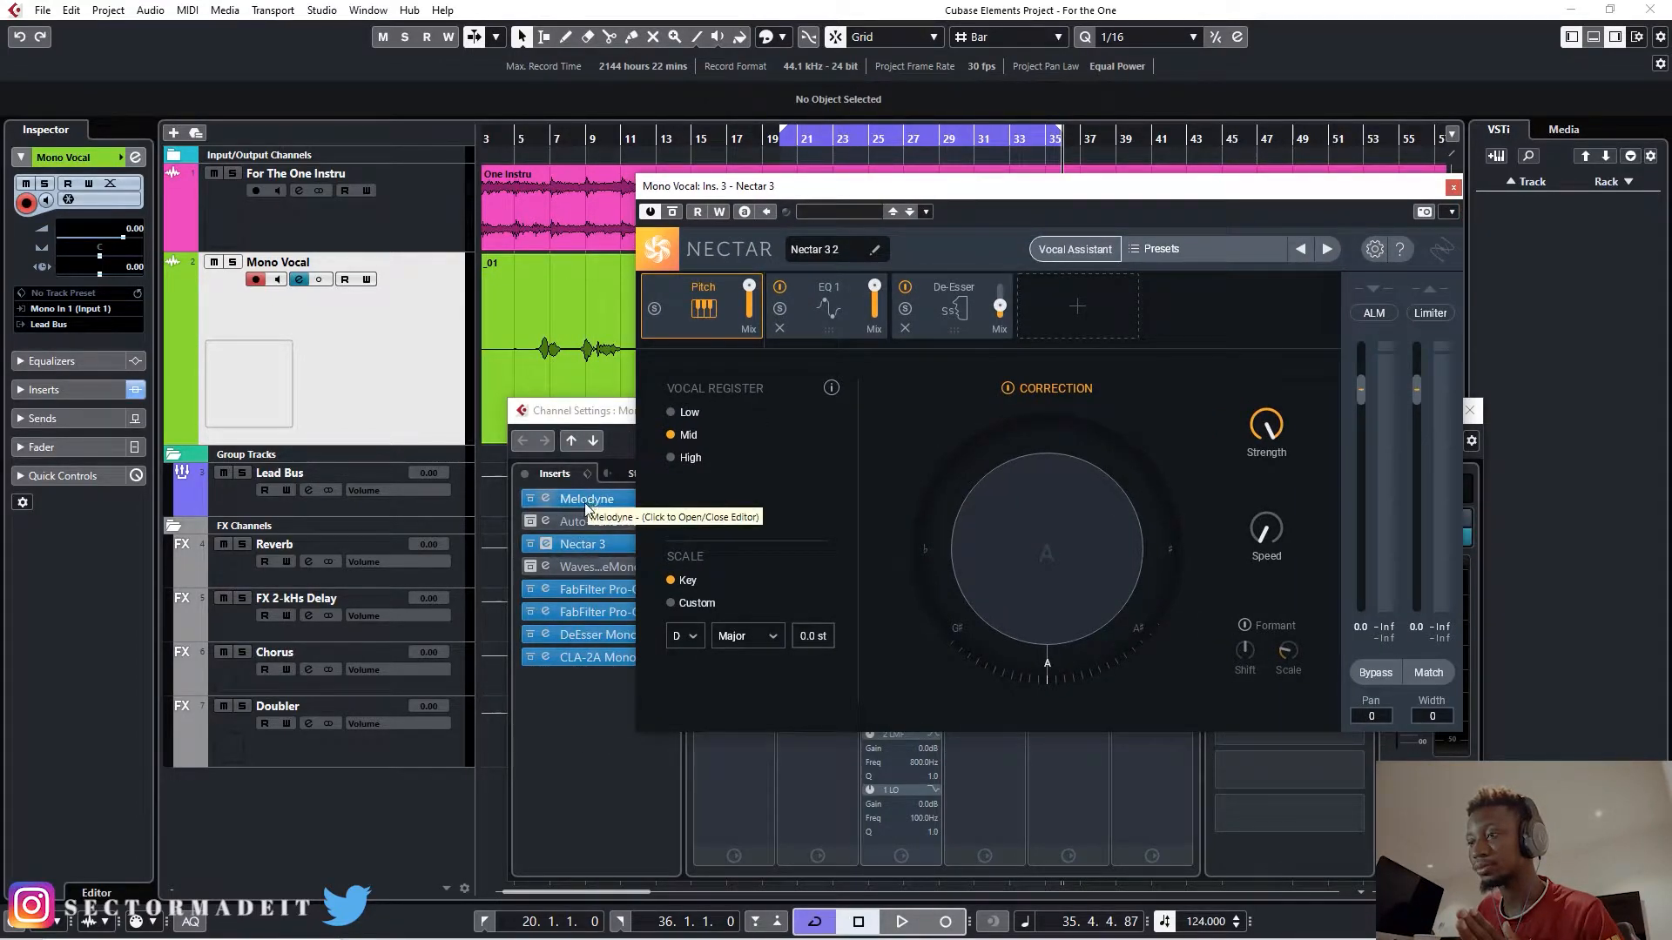
pyautogui.click(579, 524)
pyautogui.click(578, 524)
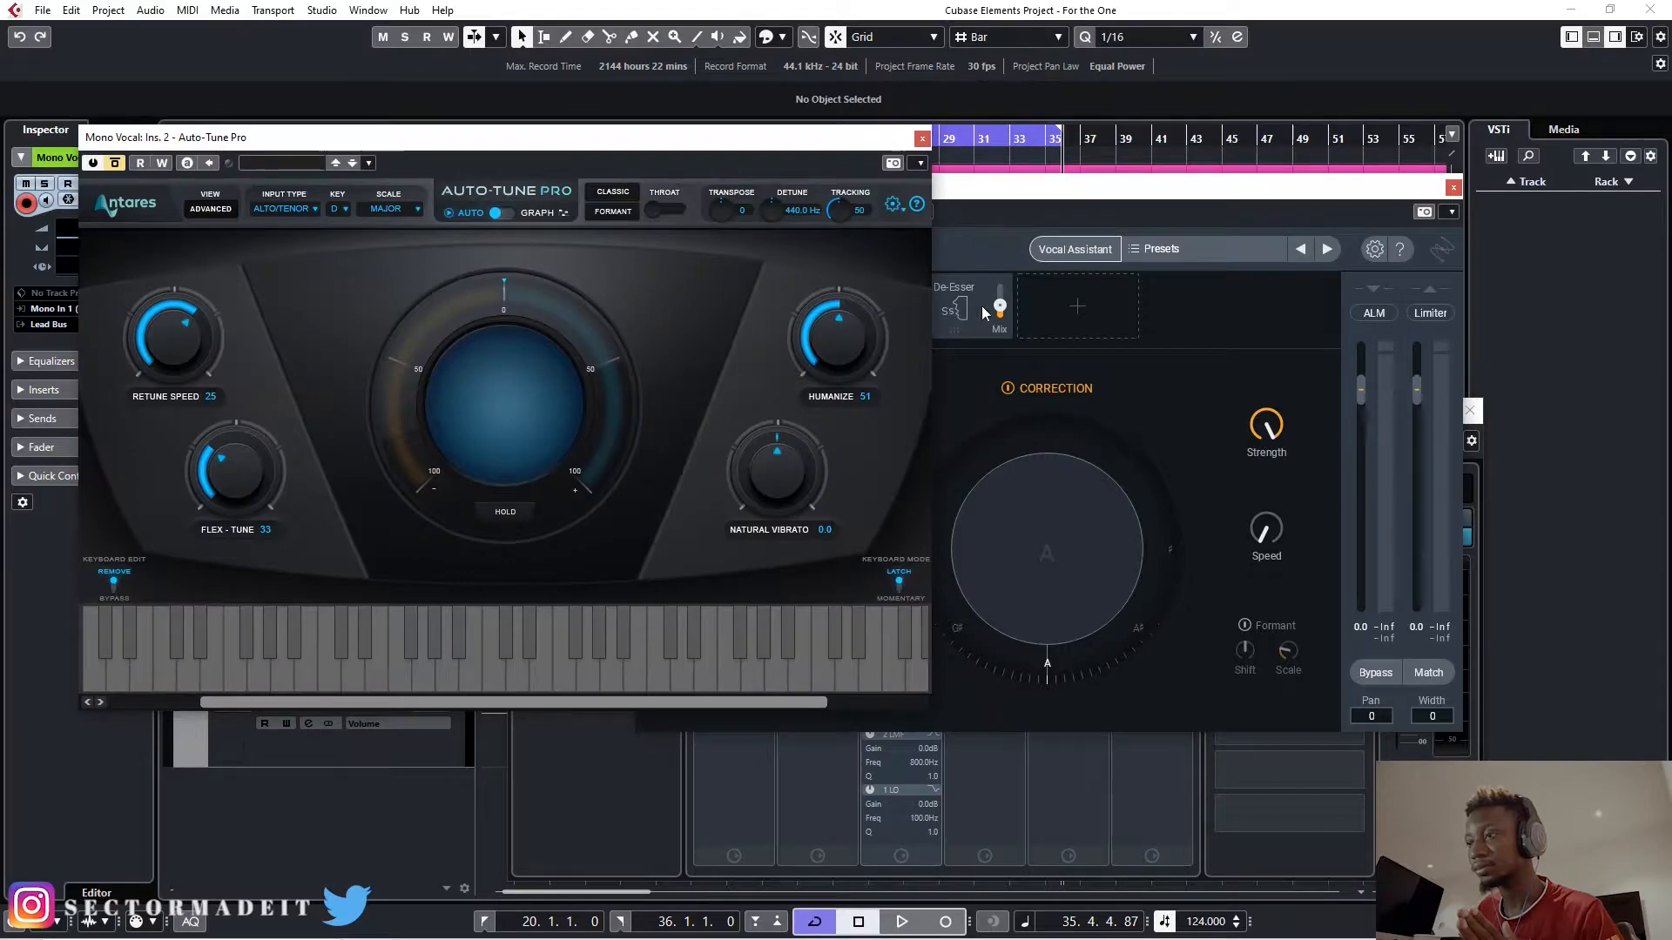
pyautogui.moveTo(1049, 191); pyautogui.dragTo(1255, 146)
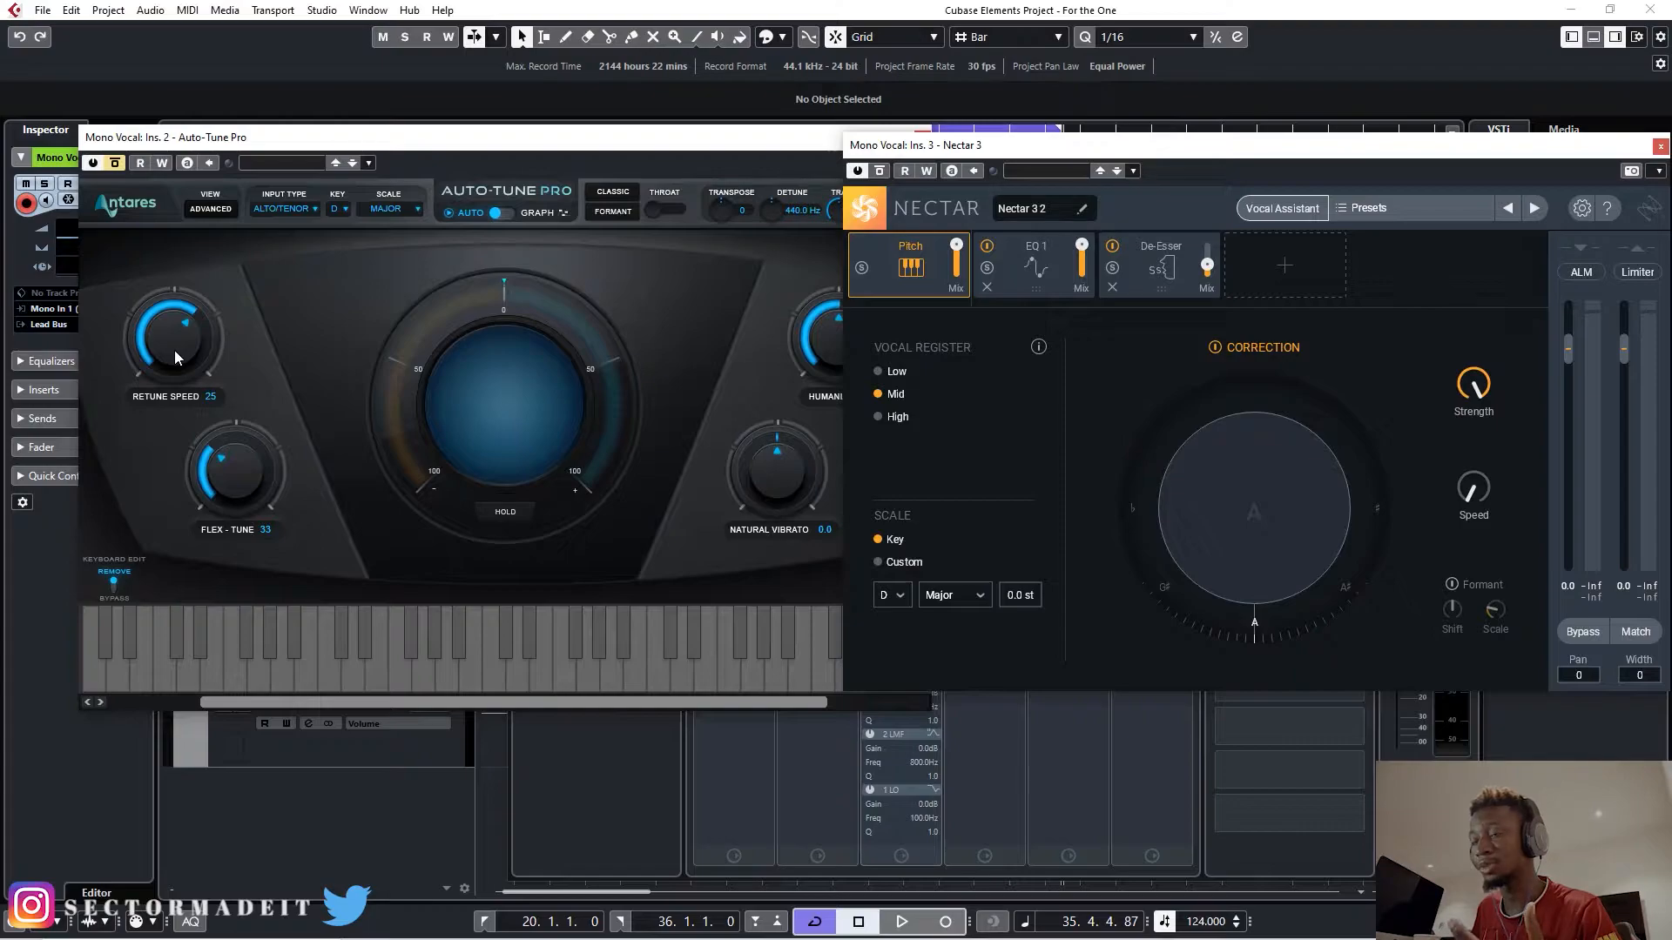
pyautogui.moveTo(1476, 392)
pyautogui.moveTo(1476, 392); pyautogui.dragTo(1468, 441)
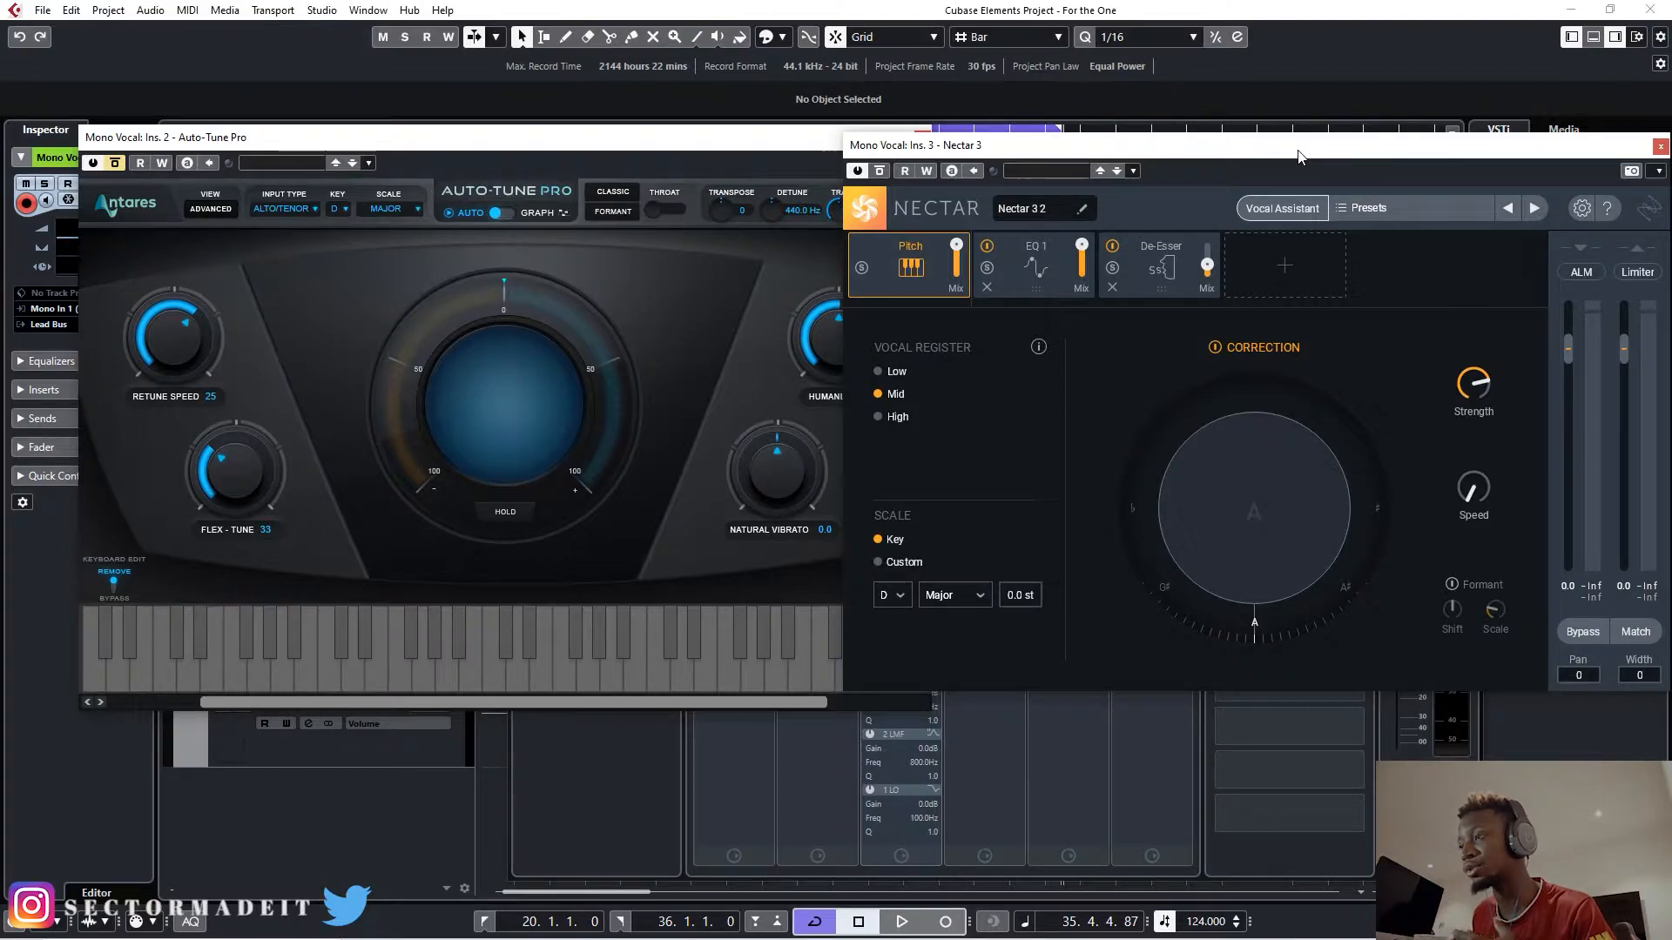
# - Examine Auto-Tune Pro's Humanize control and input type list alongside Nectar 3's Strength and Speed controls
pyautogui.moveTo(1289, 159); pyautogui.dragTo(1136, 156)
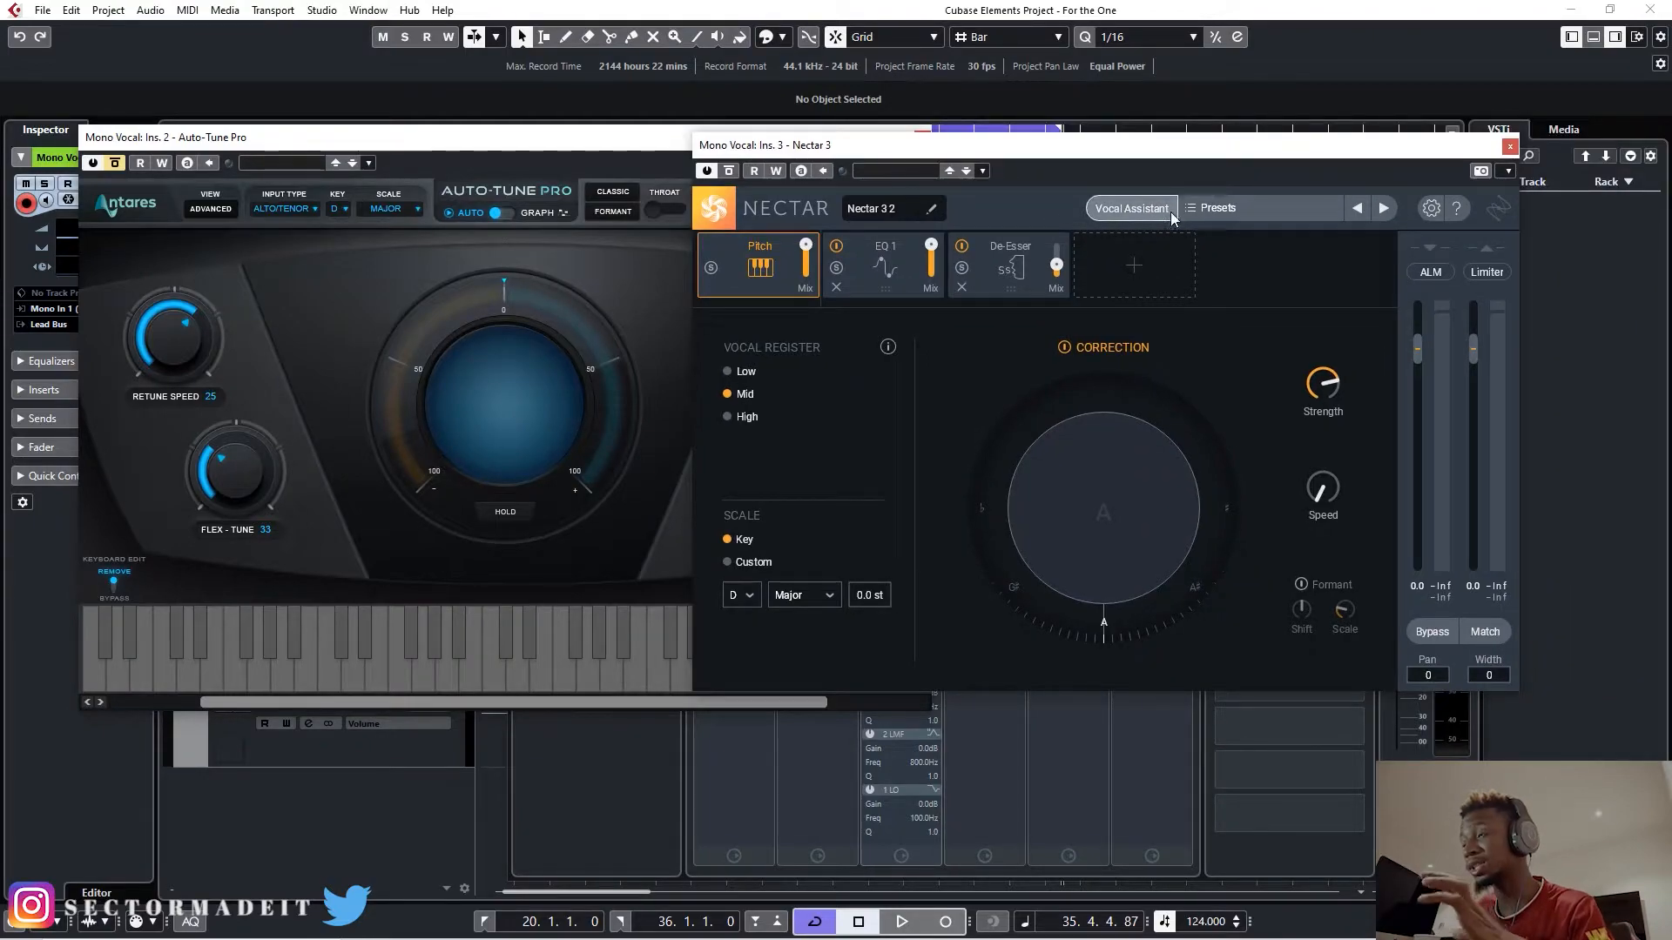
pyautogui.moveTo(1101, 149); pyautogui.dragTo(1147, 148)
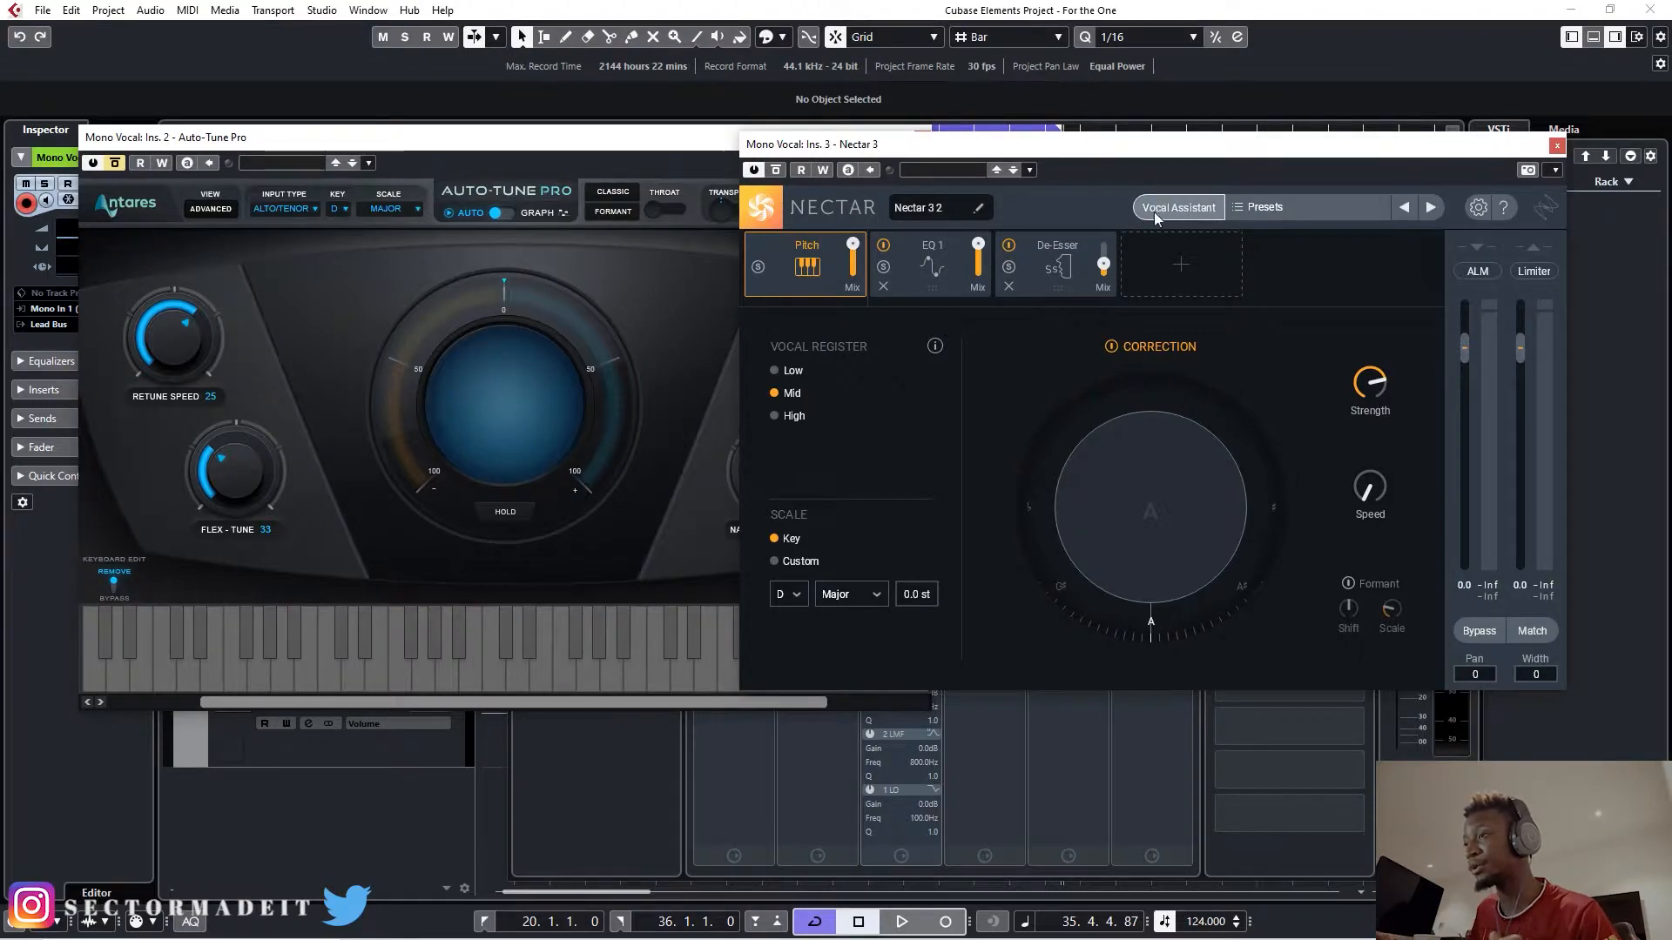
pyautogui.moveTo(1033, 148); pyautogui.dragTo(1234, 146)
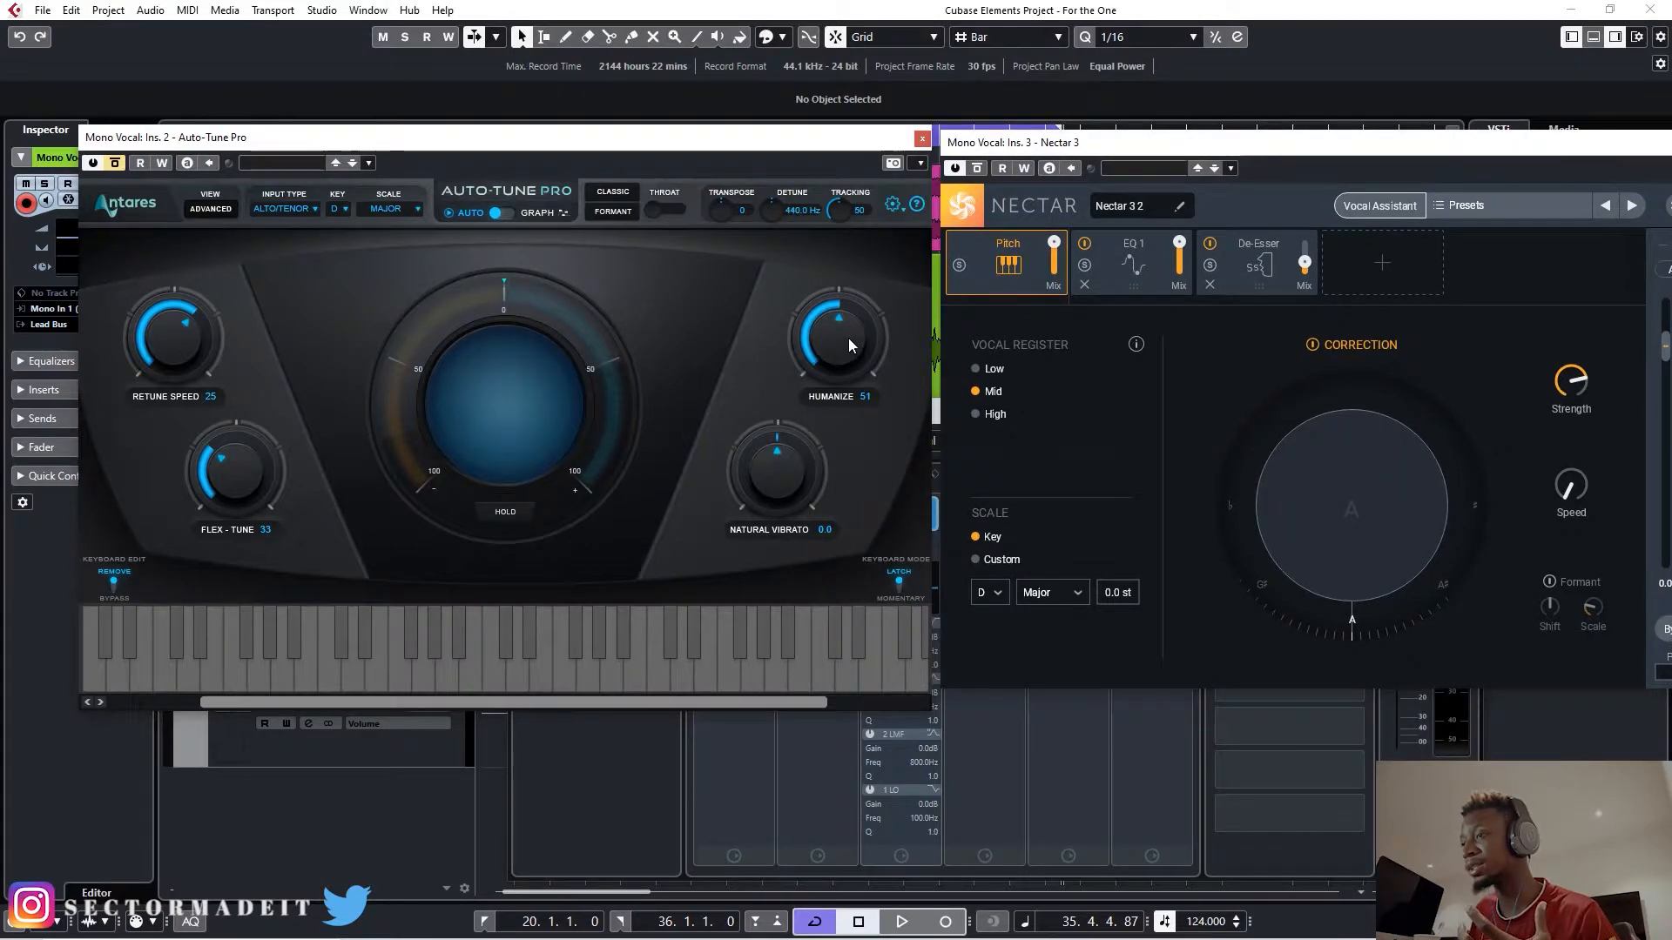
pyautogui.moveTo(1412, 150); pyautogui.dragTo(1396, 152)
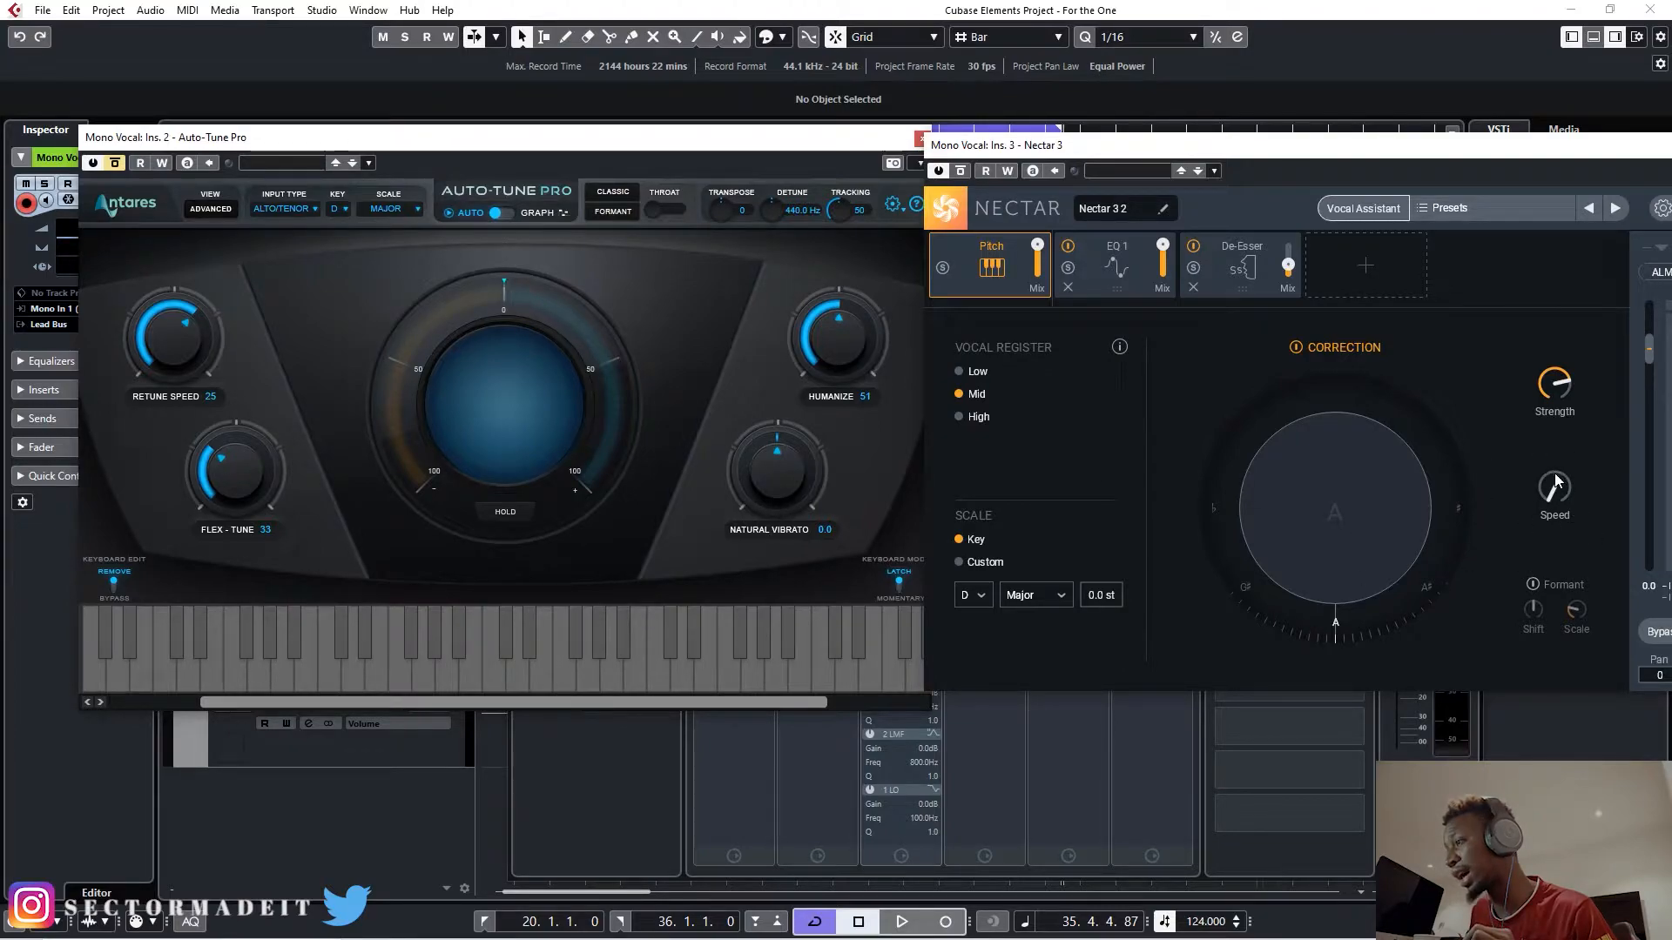
pyautogui.click(281, 209)
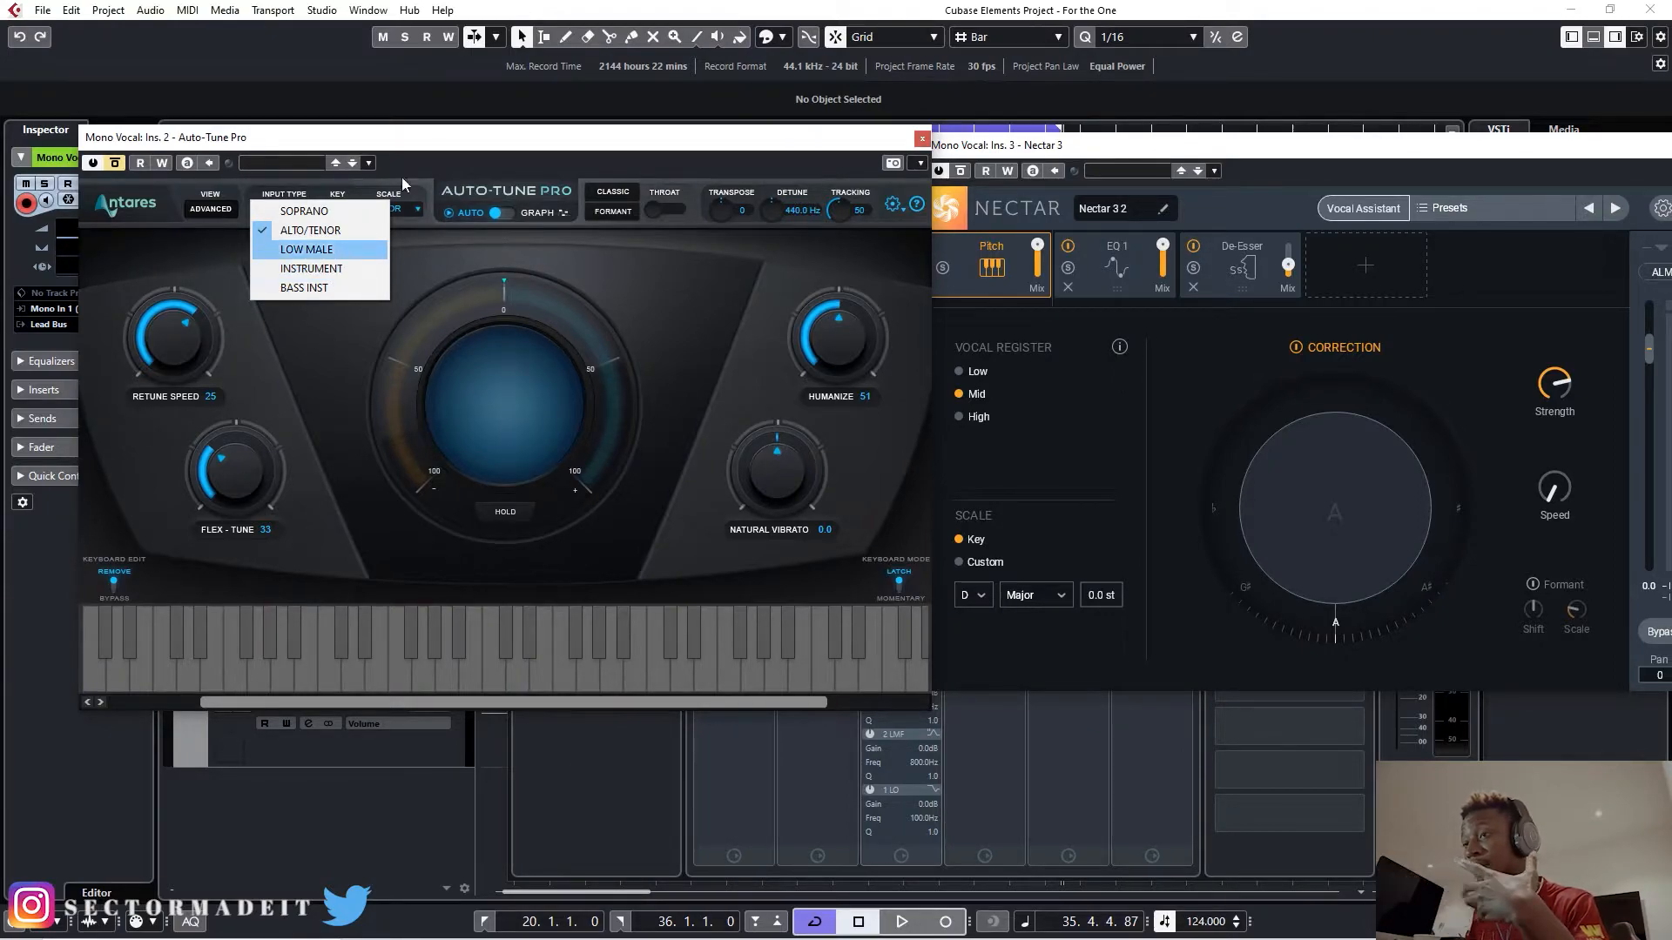
pyautogui.click(438, 153)
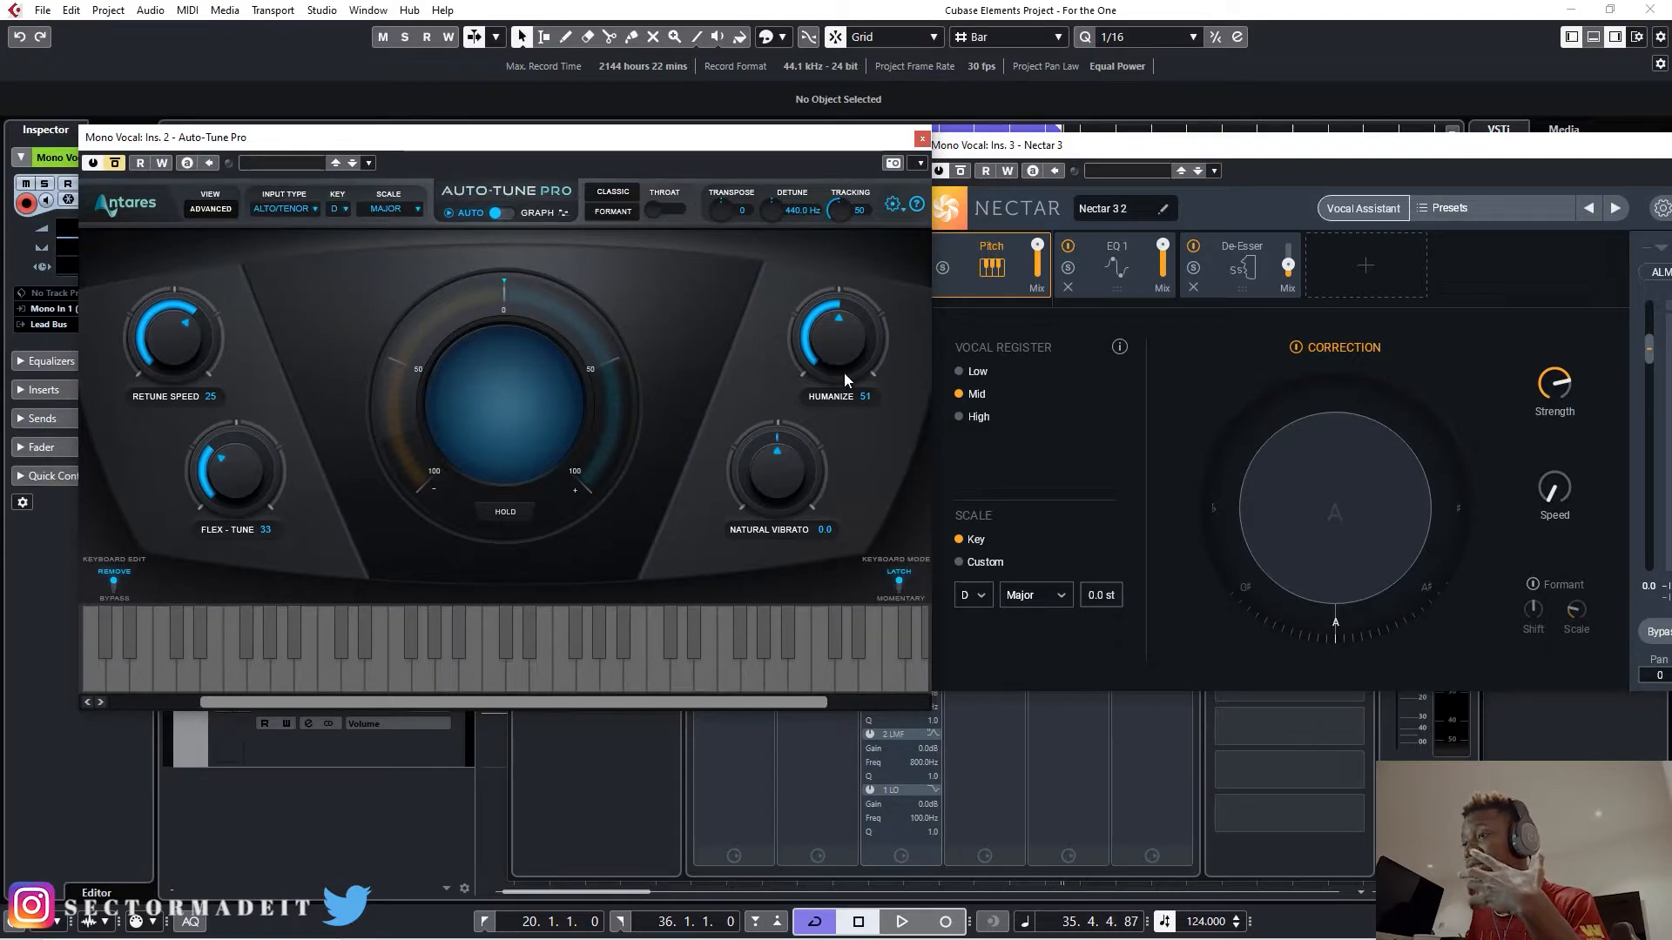
# - Set the pitch correction Speed in Nectar 3 to about 32.8 ms
pyautogui.moveTo(1450, 156); pyautogui.dragTo(1248, 154)
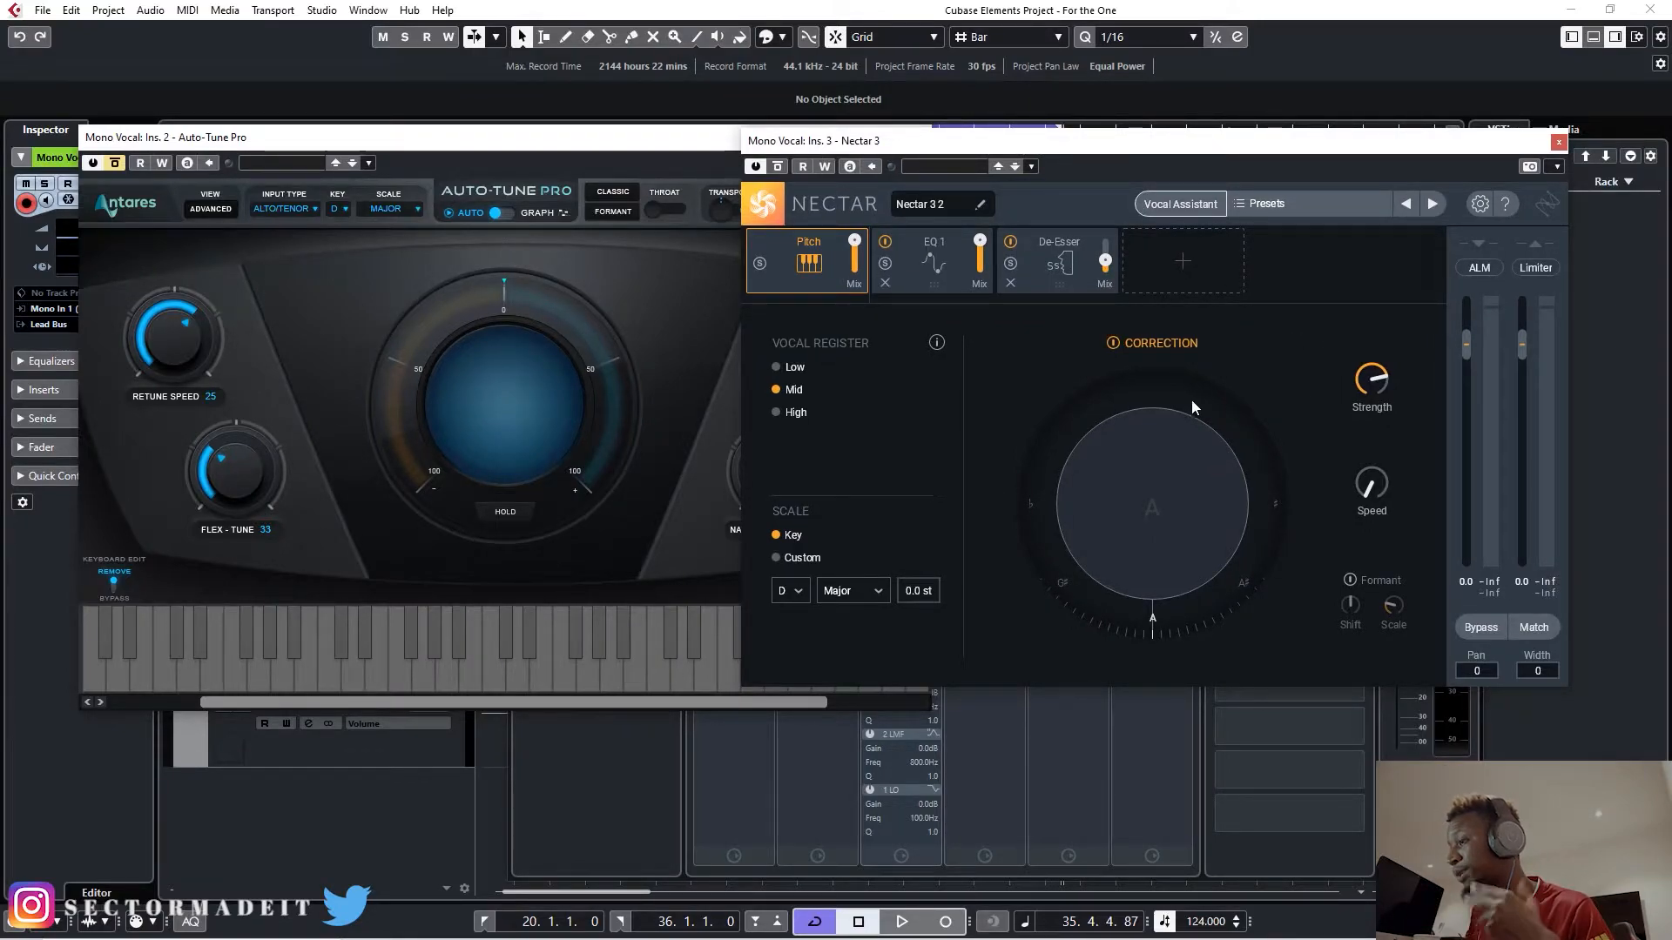
pyautogui.moveTo(858, 150); pyautogui.dragTo(1014, 148)
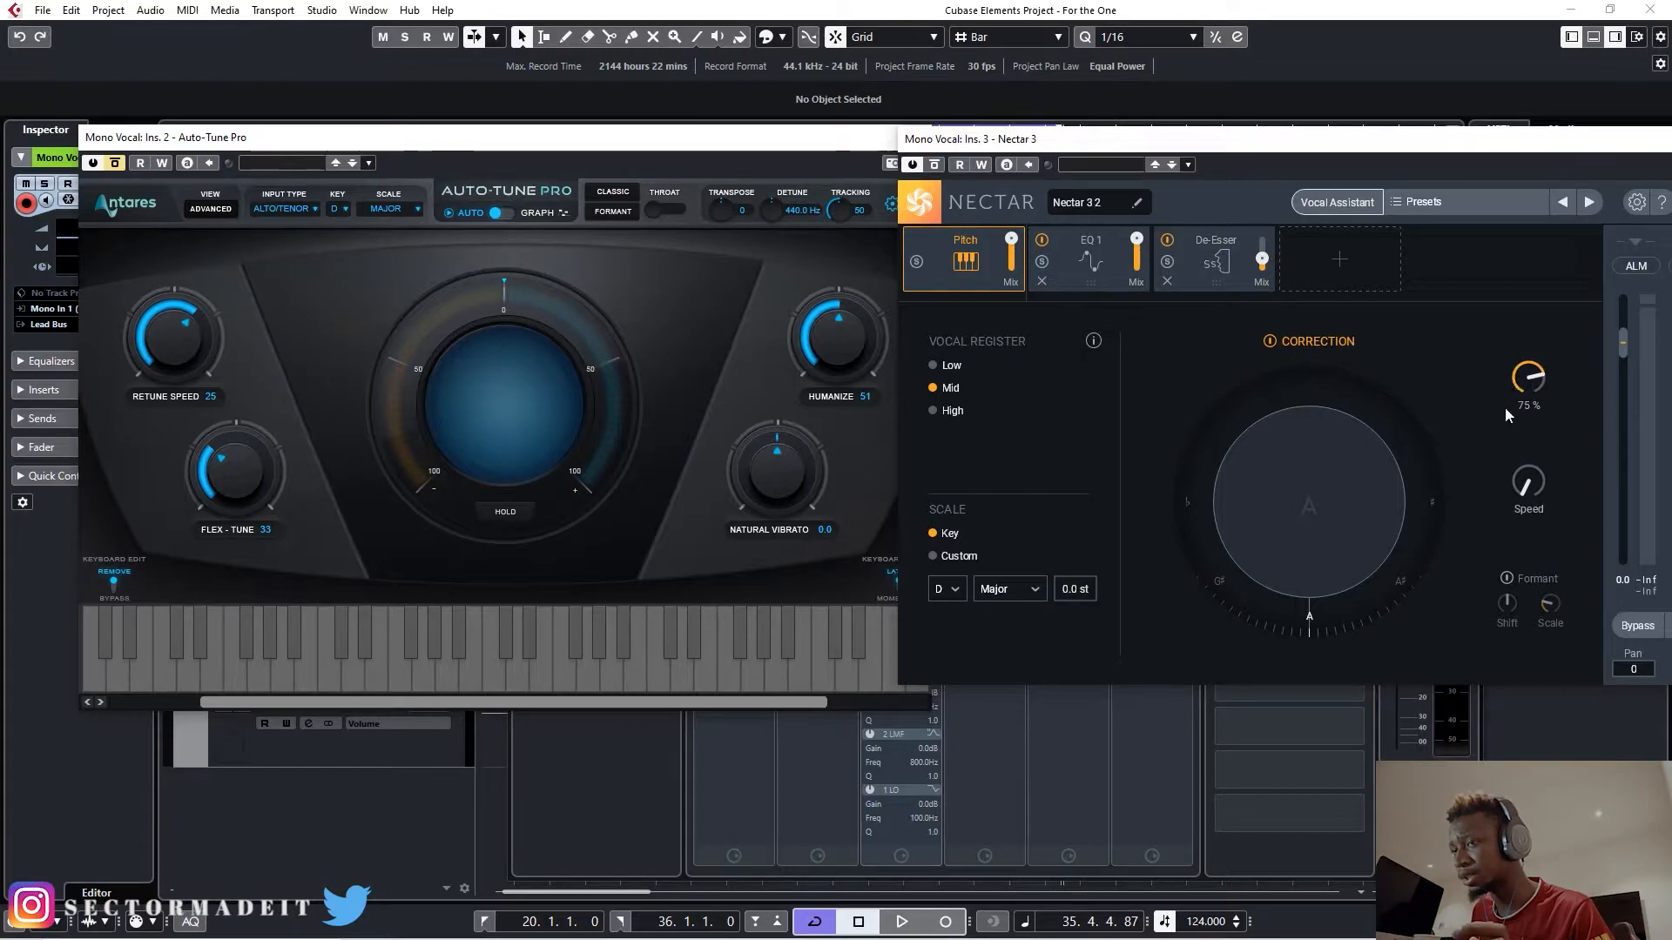
pyautogui.moveTo(1529, 490)
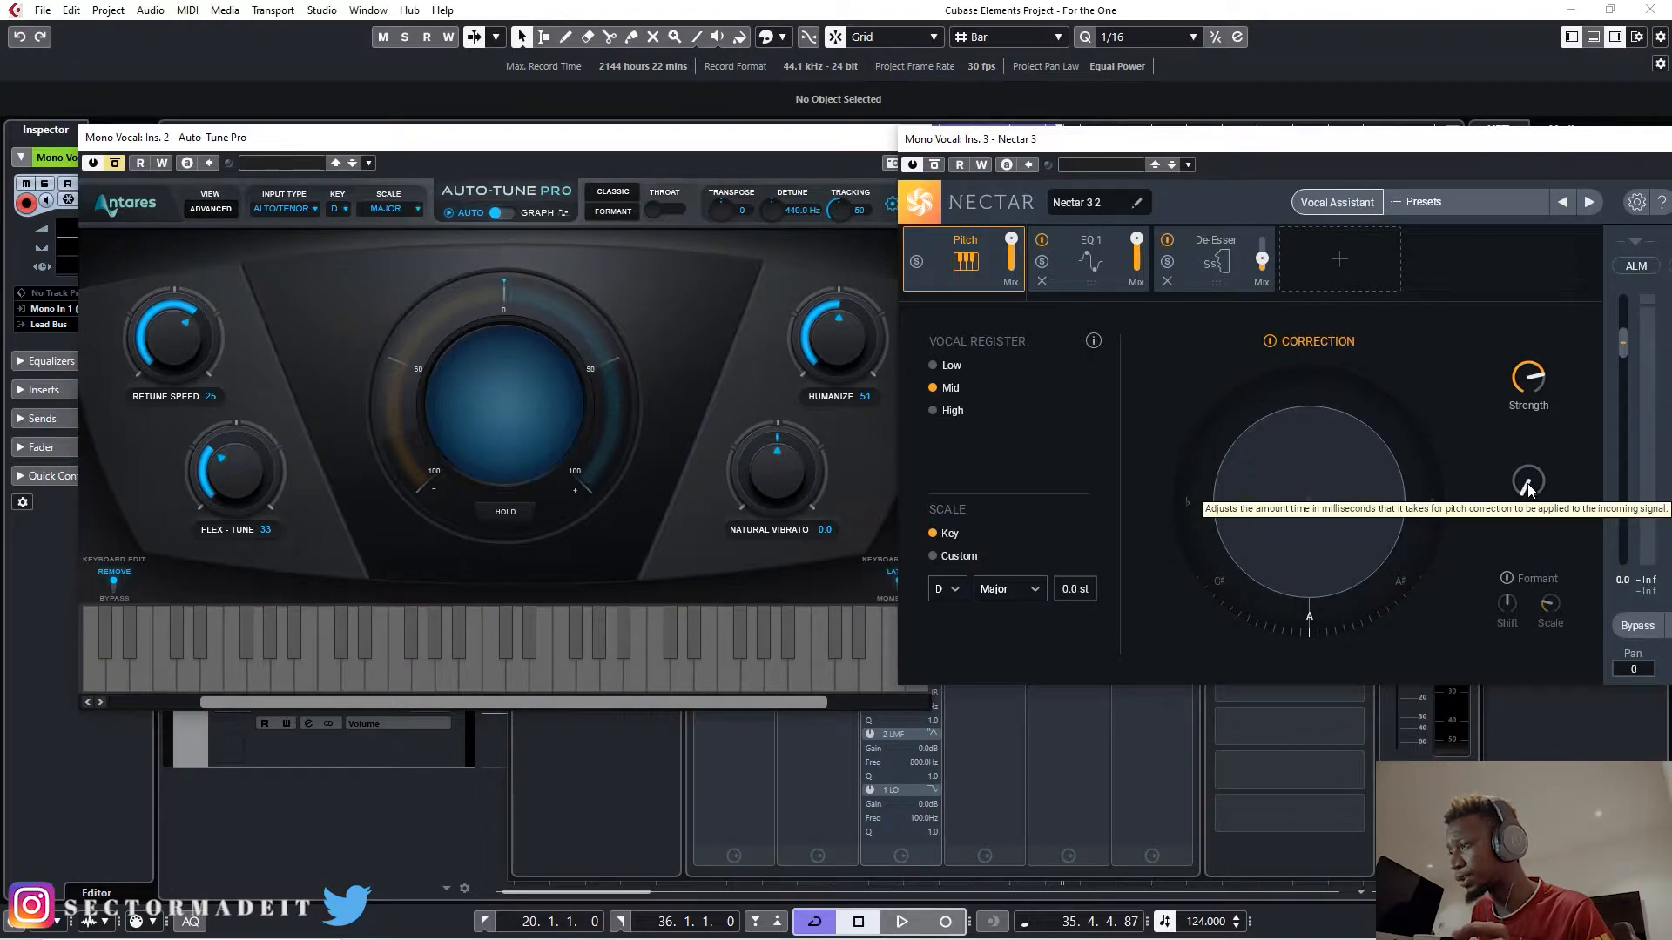
pyautogui.moveTo(1529, 482); pyautogui.dragTo(1534, 448)
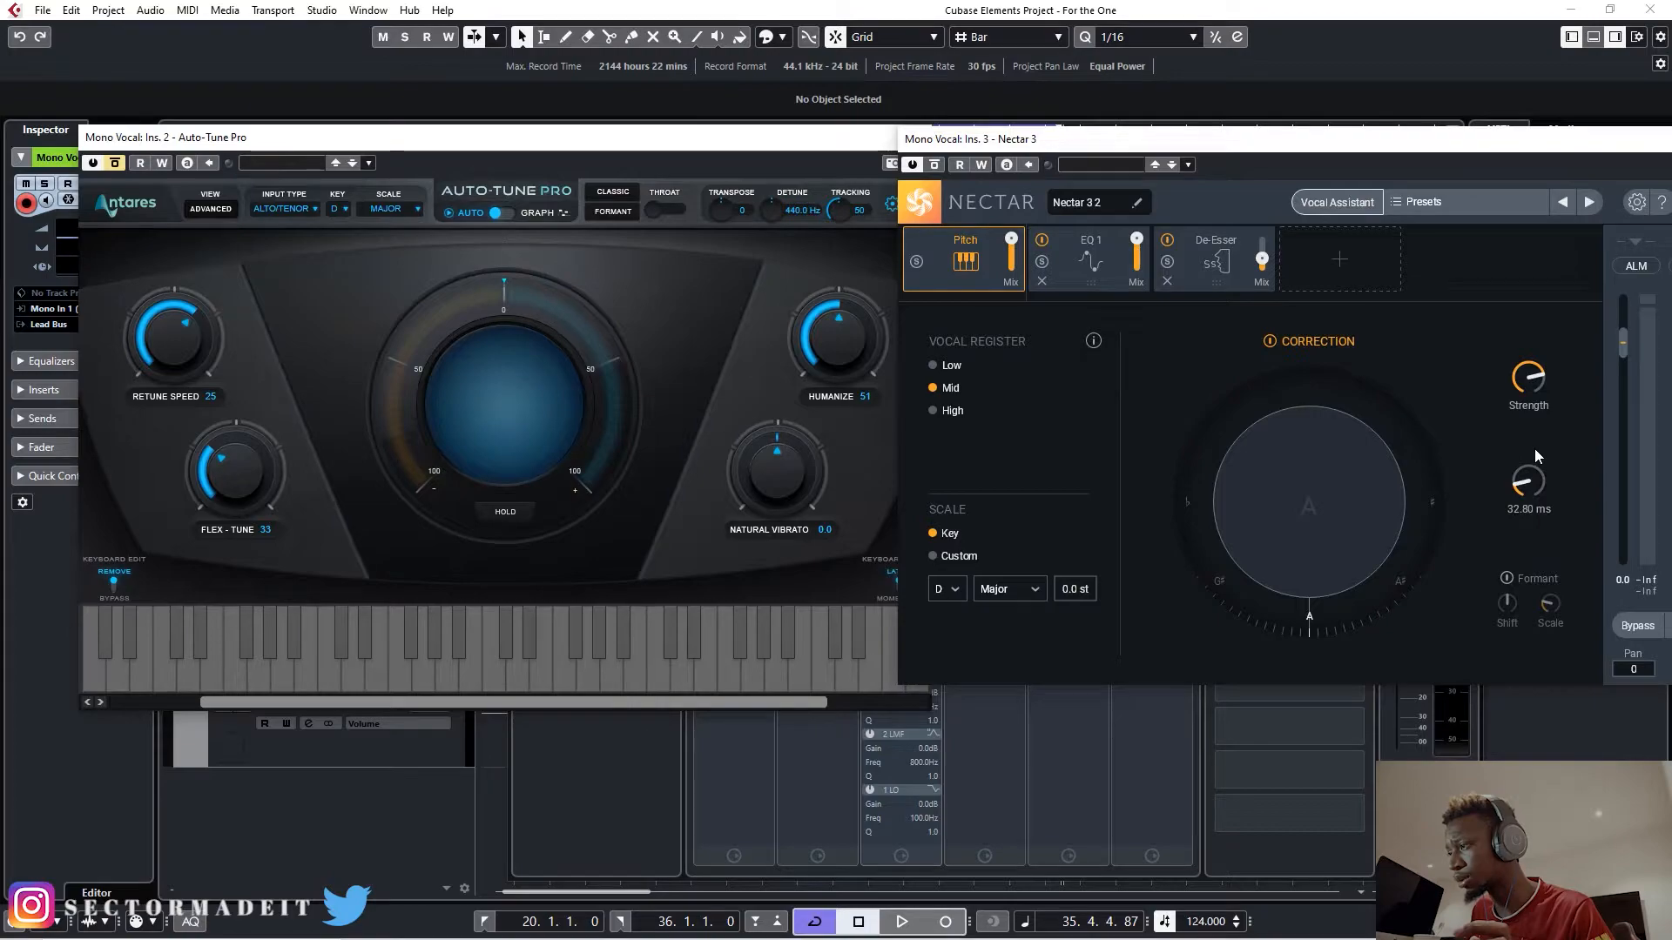
# - Set the pitch correction Speed in Nectar 3 to 33 ms
pyautogui.doubleClick(1514, 505)
pyautogui.write('33')
pyautogui.press('Return')
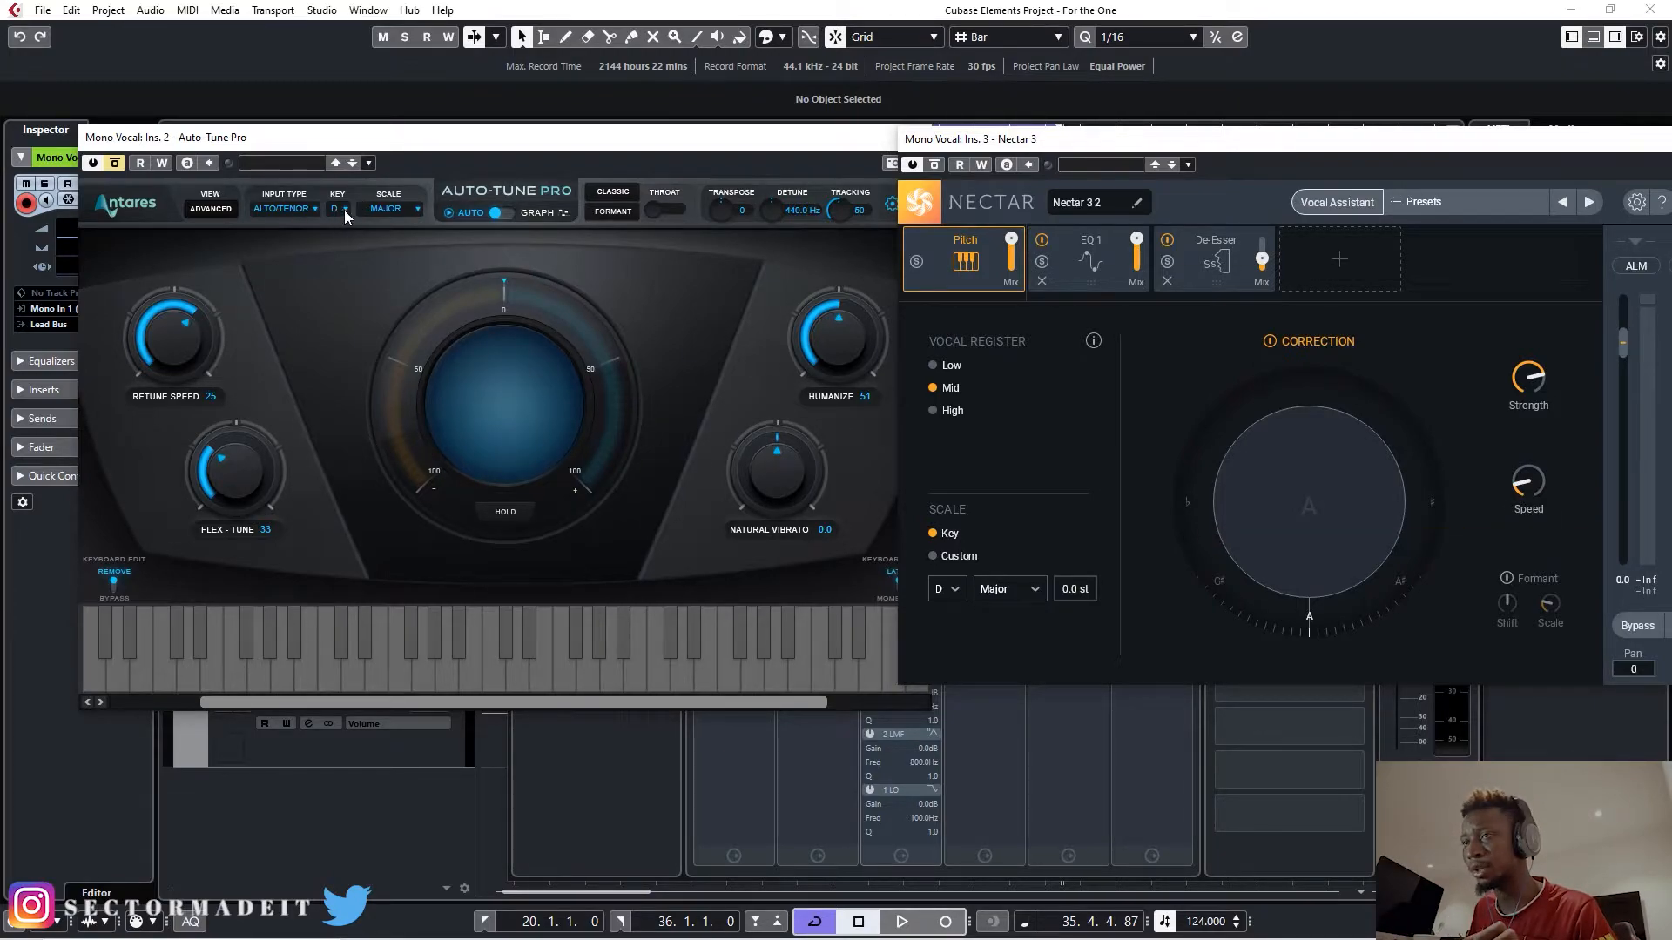
# - Play back the looped section between bars 20 and 36 to hear the tuned Mono Vocal, and stop playback
pyautogui.click(634, 165)
pyautogui.press('space')
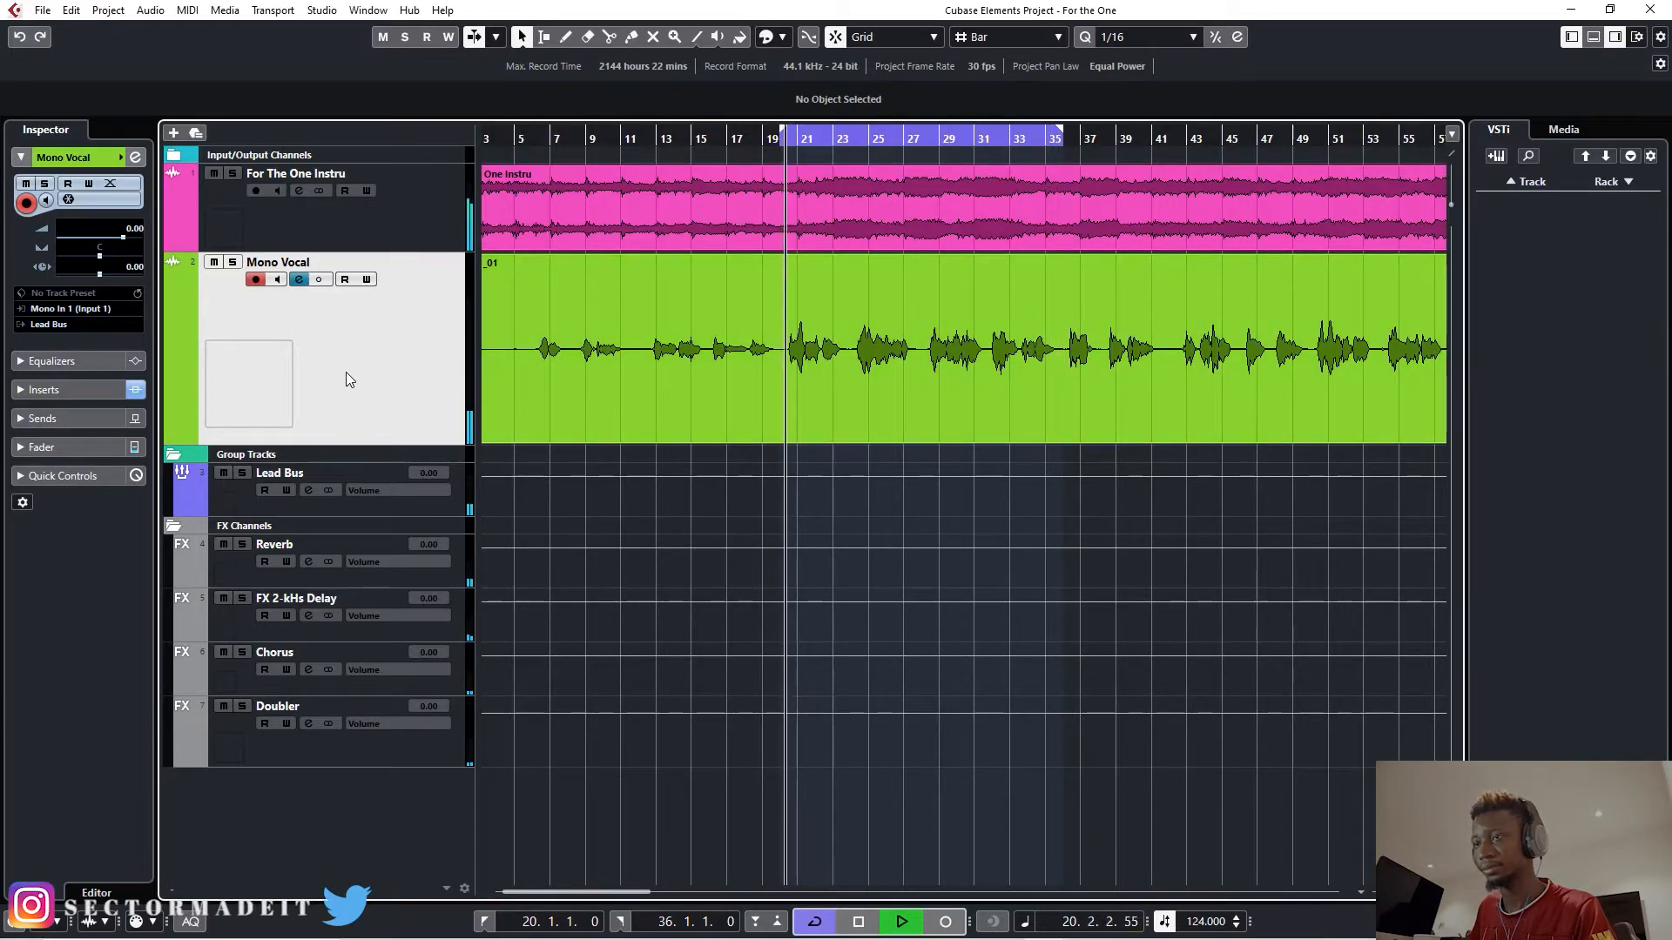
pyautogui.press('space')
# - Open the Mono Vocal channel settings and arrange the Auto-Tune Pro and Waves Tune Real-Time editors side by side
pyautogui.click(301, 280)
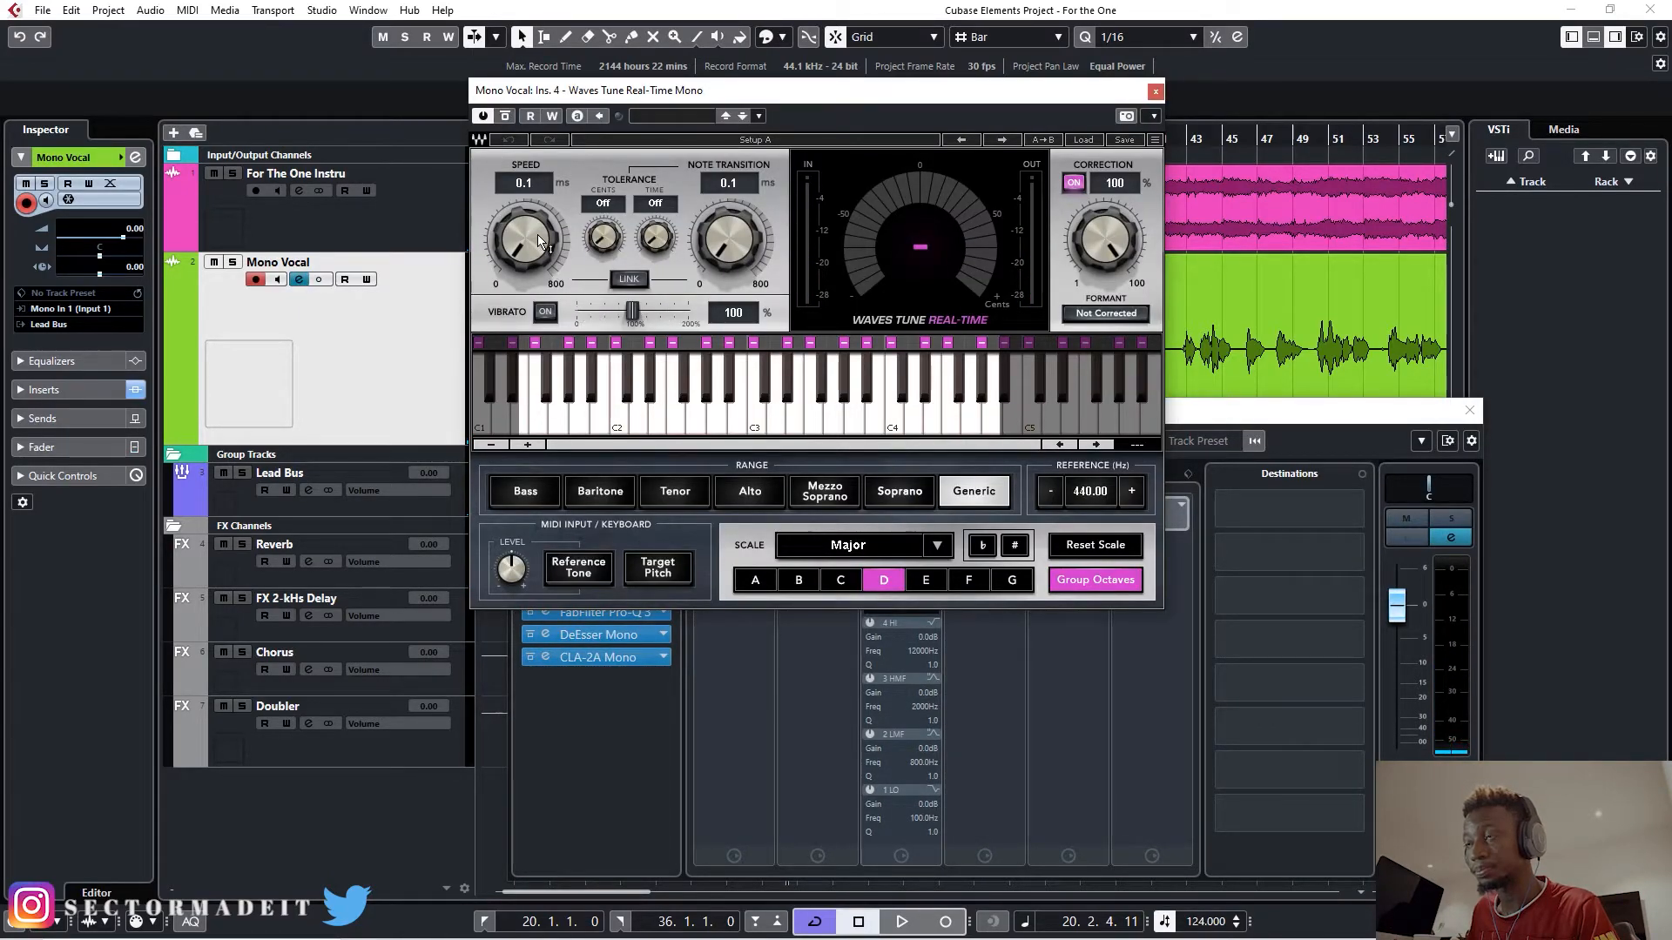
pyautogui.moveTo(656, 91); pyautogui.dragTo(877, 134)
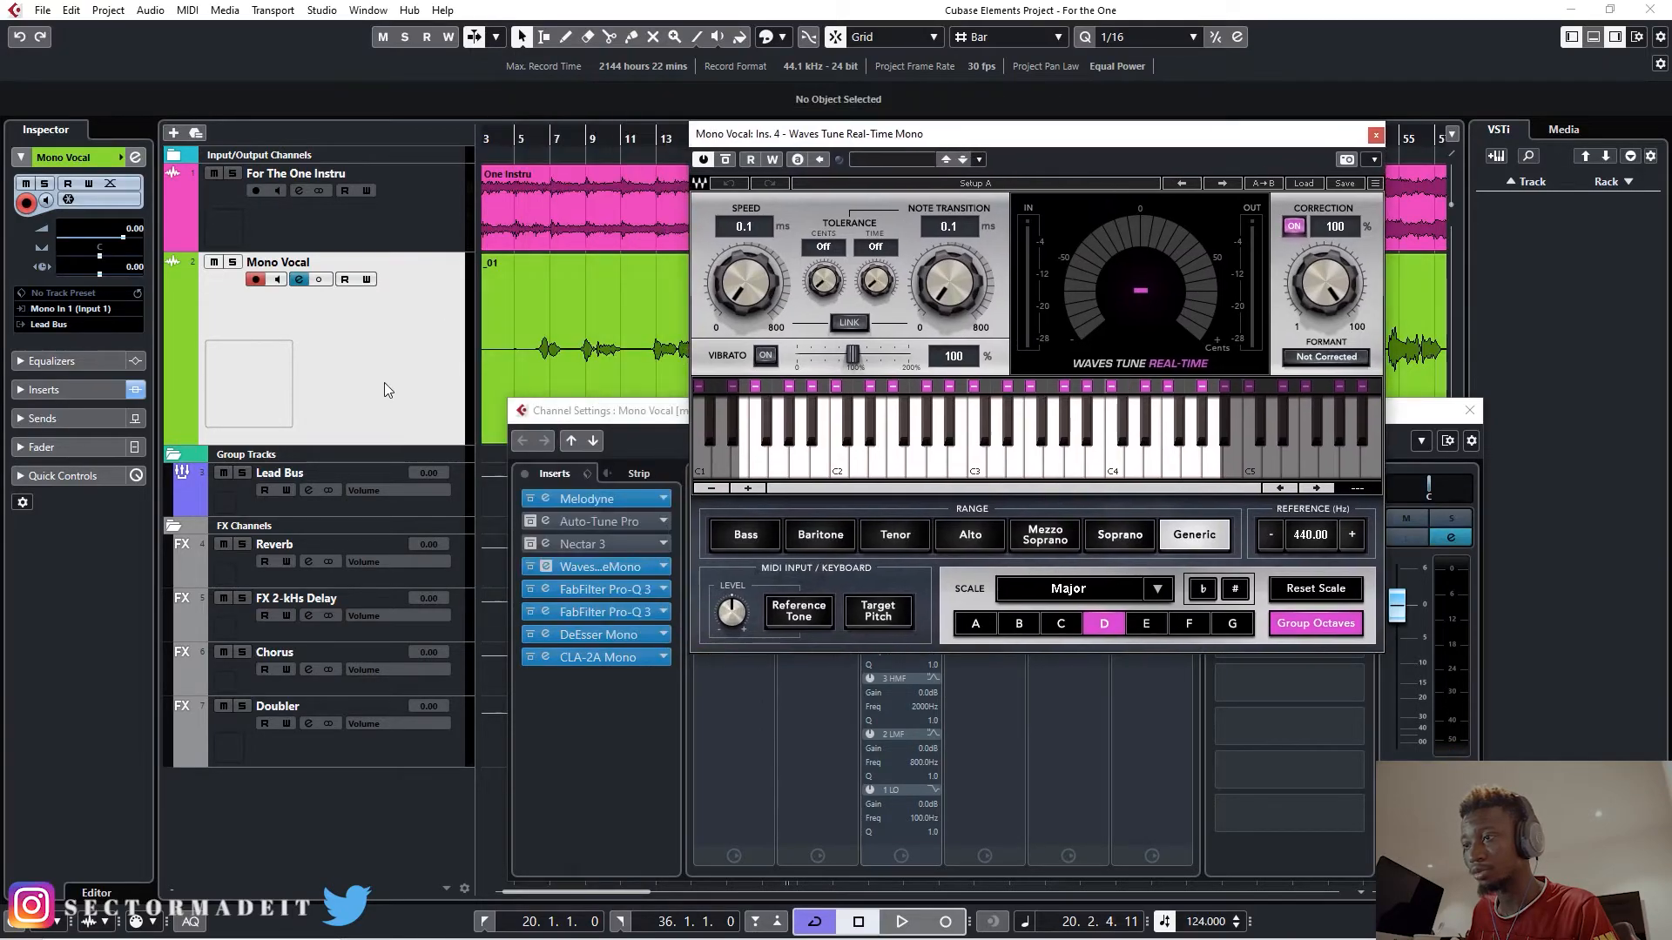
pyautogui.click(573, 523)
pyautogui.moveTo(570, 140); pyautogui.dragTo(523, 144)
pyautogui.moveTo(996, 135); pyautogui.dragTo(1196, 143)
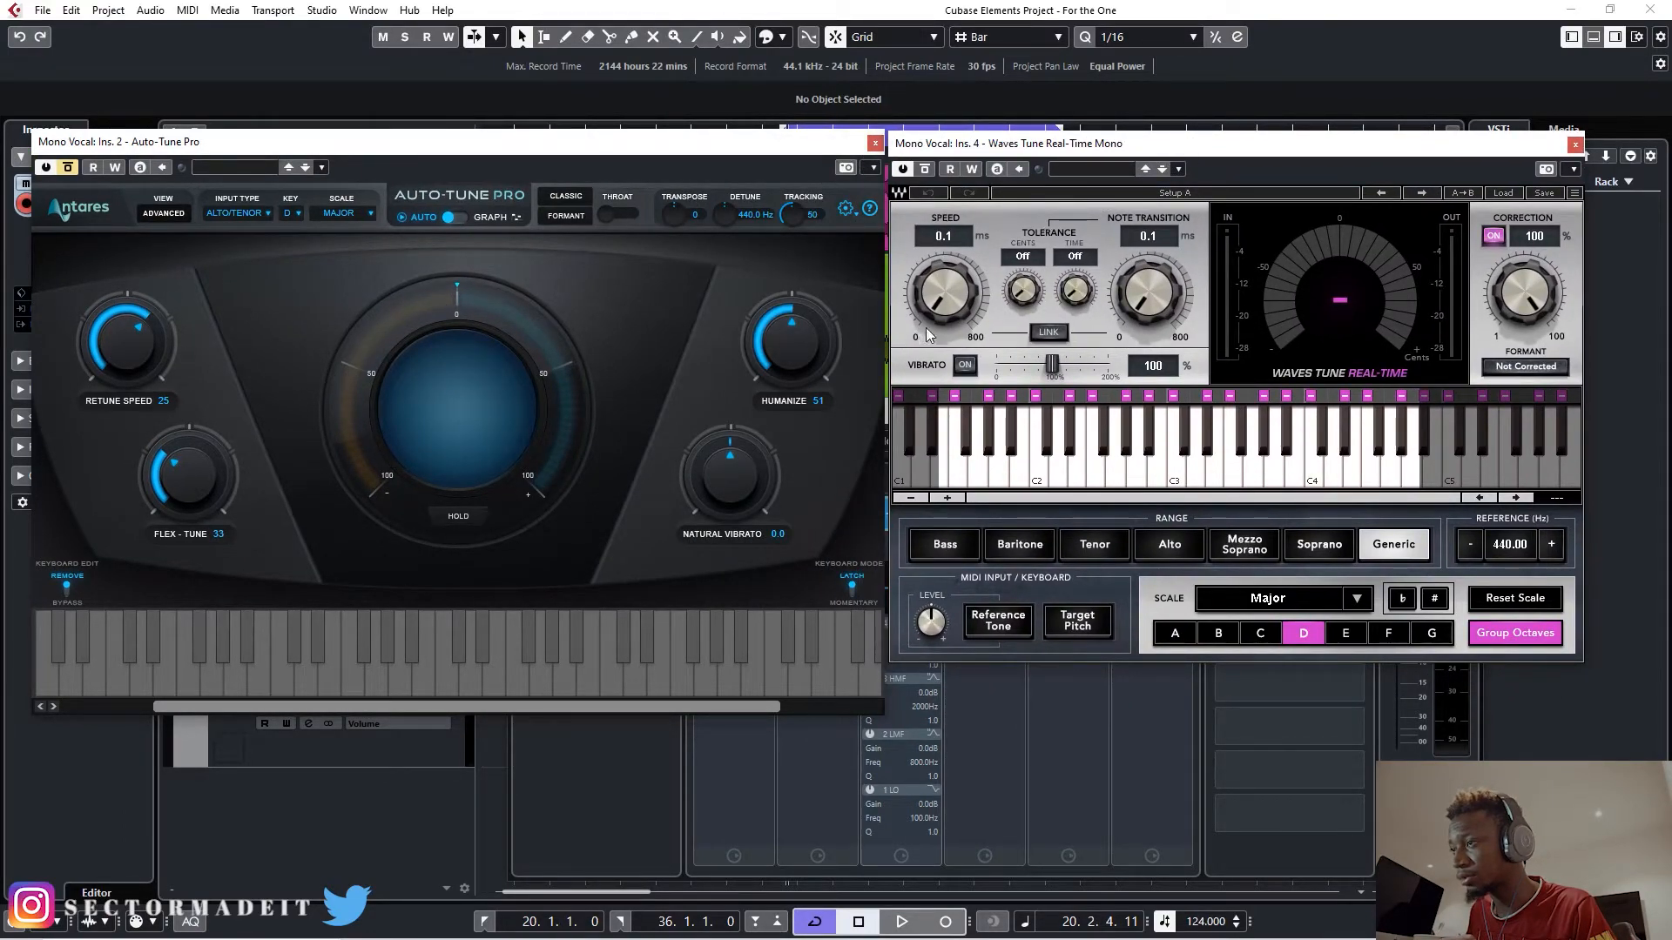
# - Set the Speed in Waves Tune Real-Time to 25.0 ms and raise its Note Transition time
pyautogui.moveTo(944, 293); pyautogui.dragTo(944, 265)
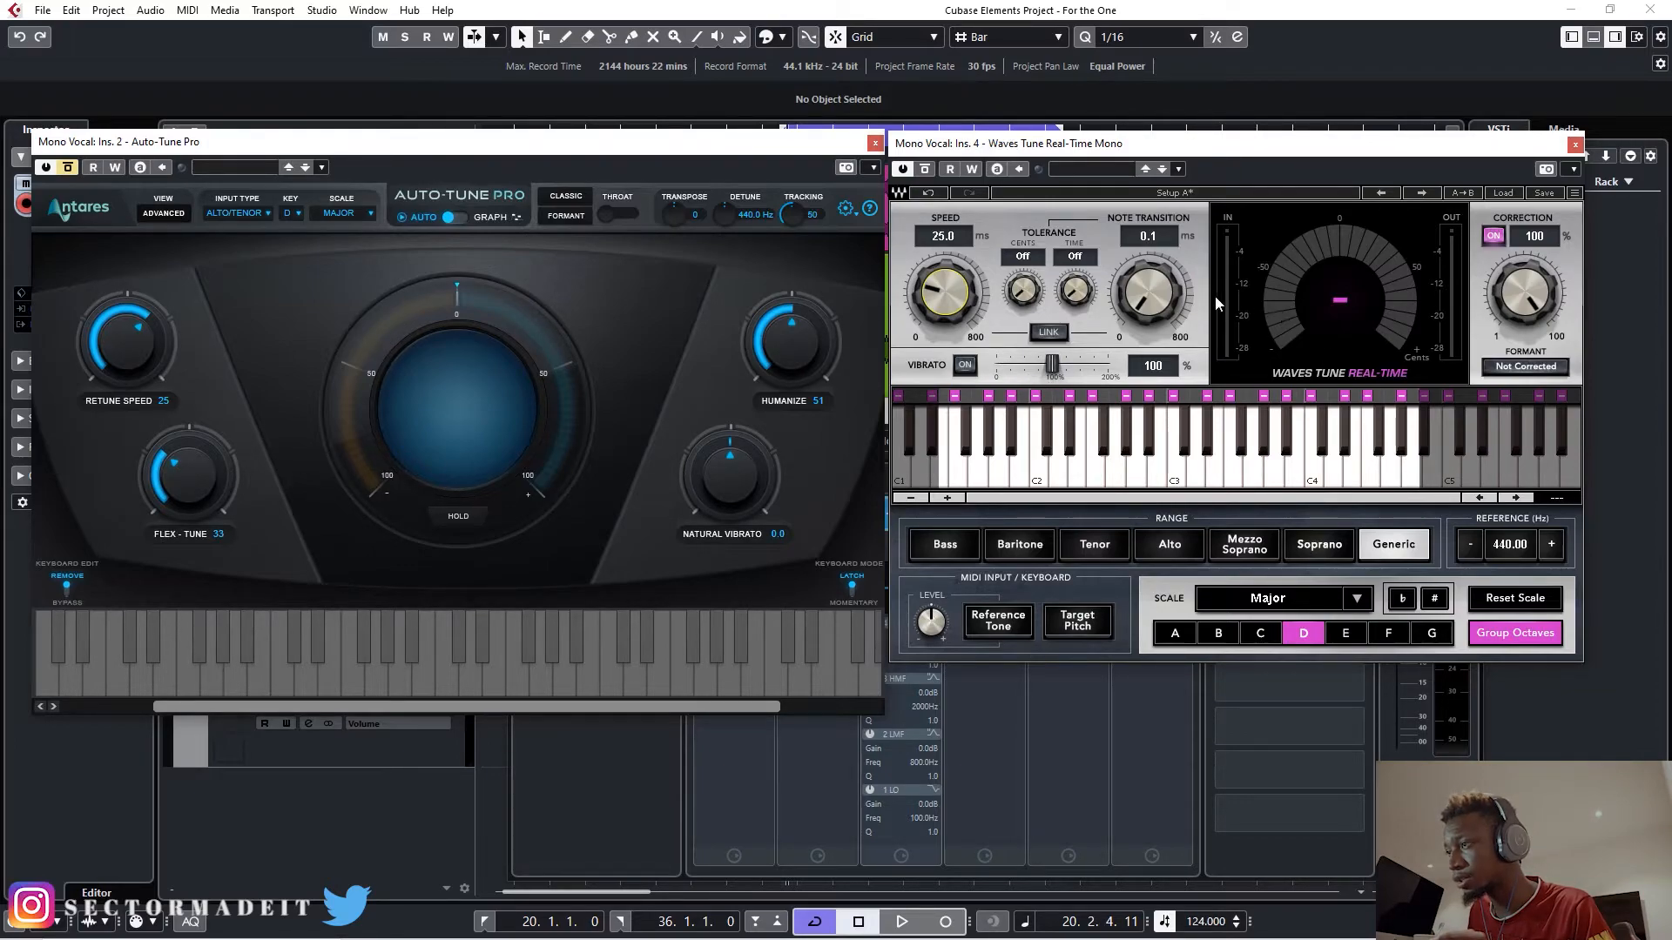
pyautogui.moveTo(1165, 303); pyautogui.dragTo(1165, 279)
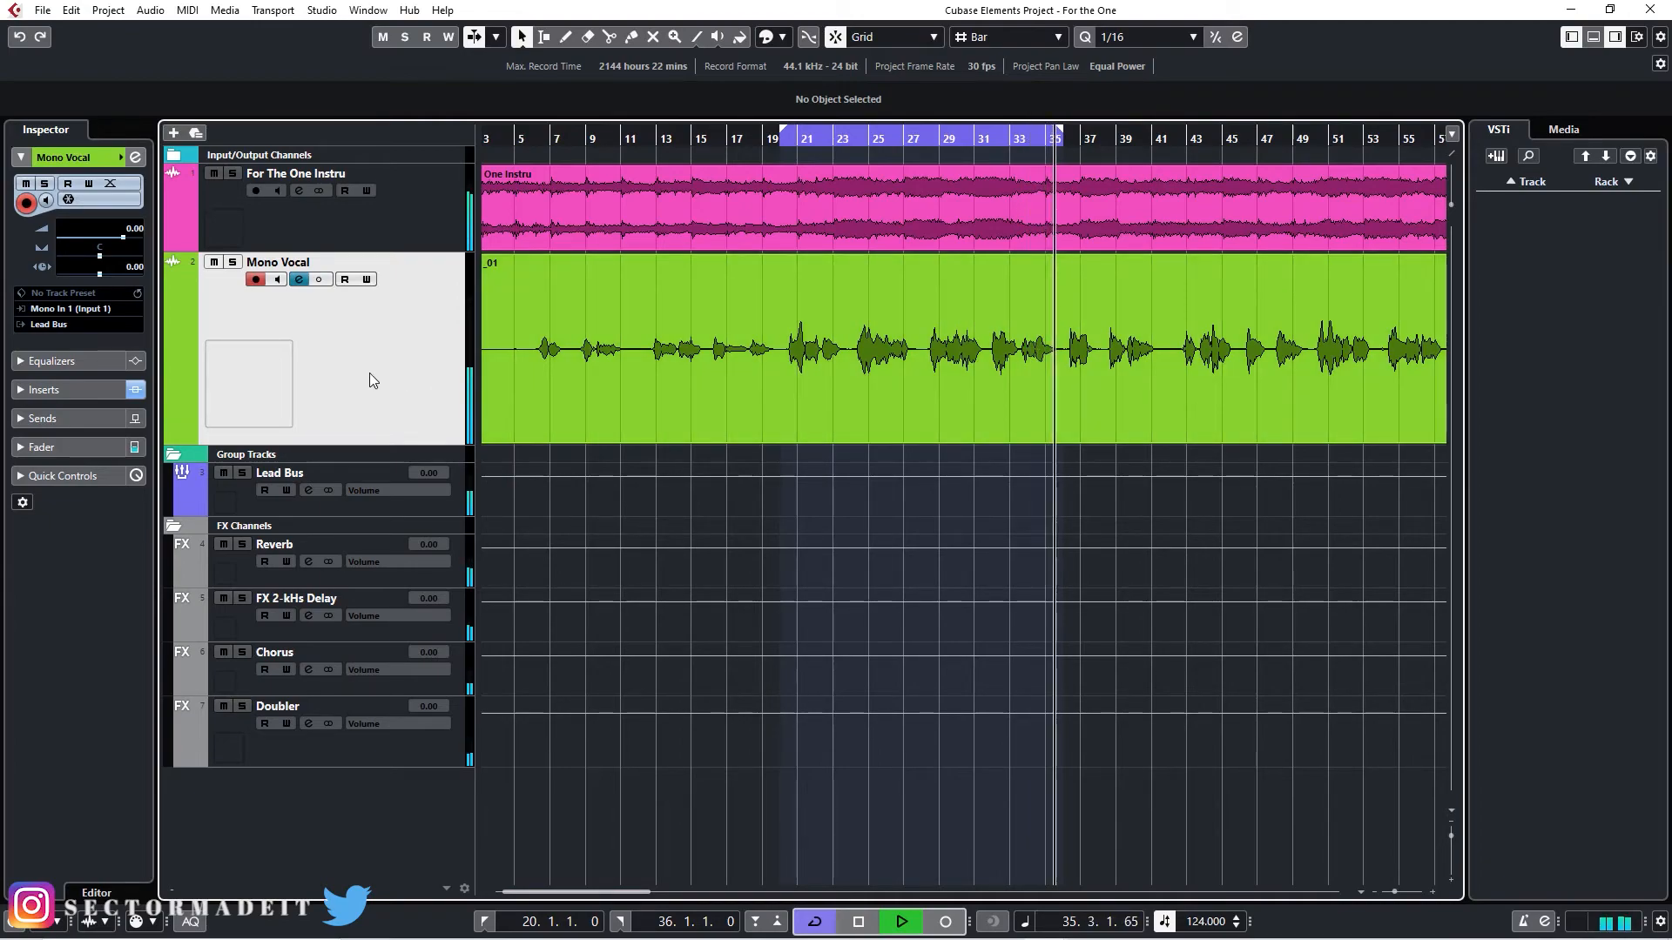
# - Audition the looped Mono Vocal section with its channel settings open, and stop playback
pyautogui.press('space')
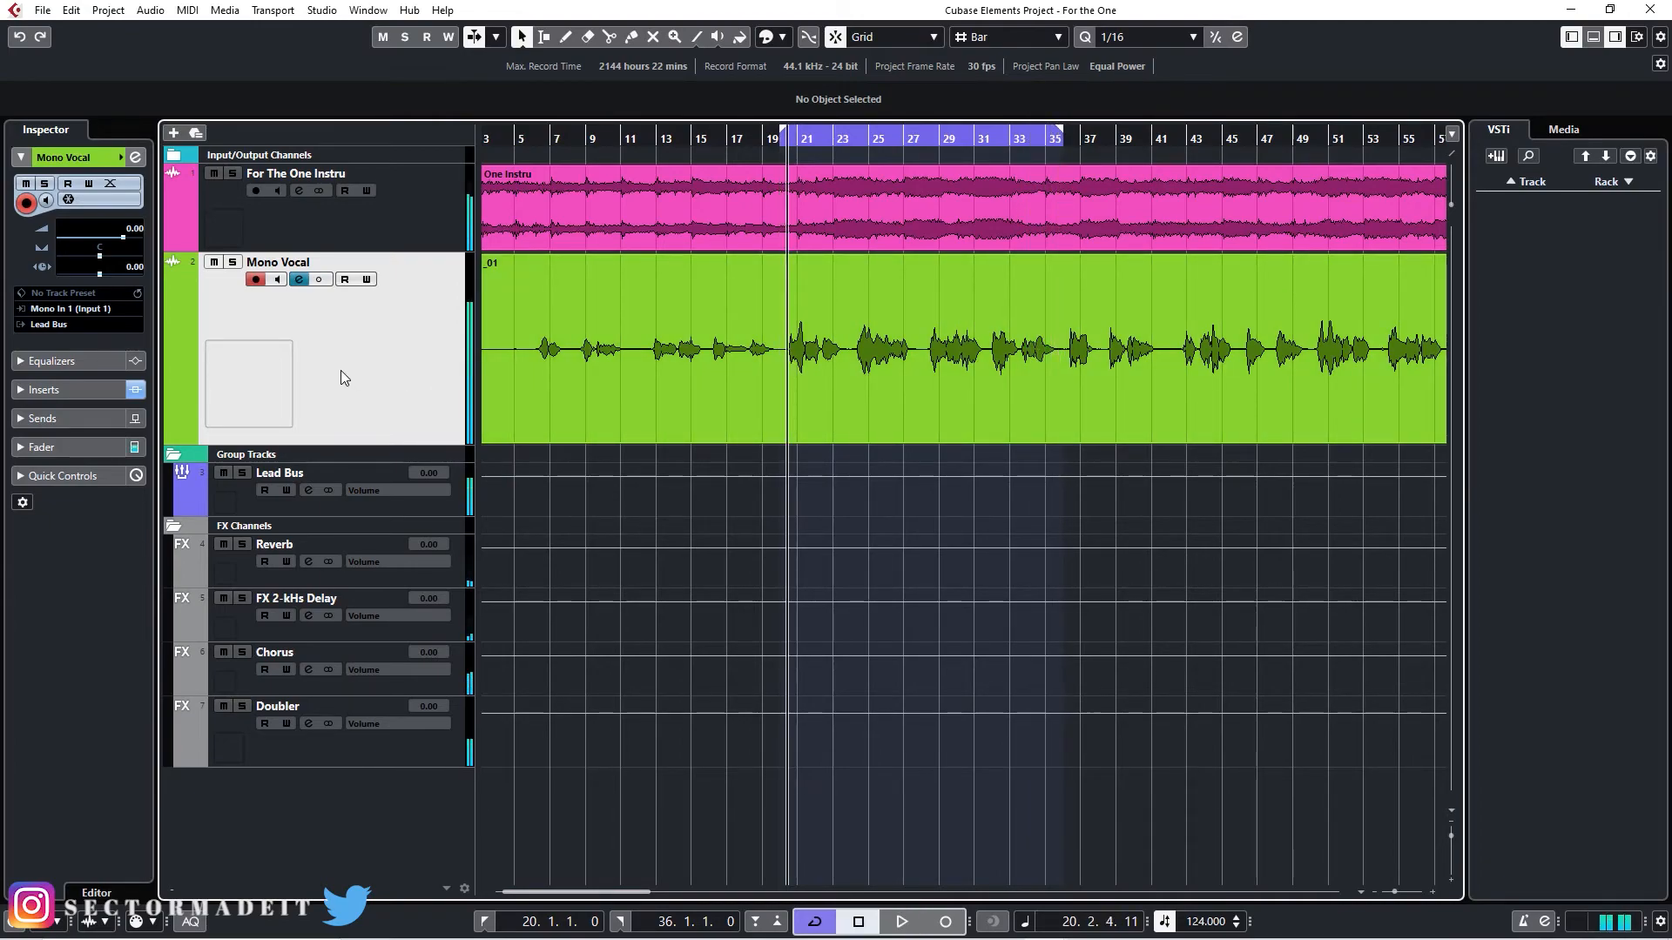
pyautogui.click(299, 279)
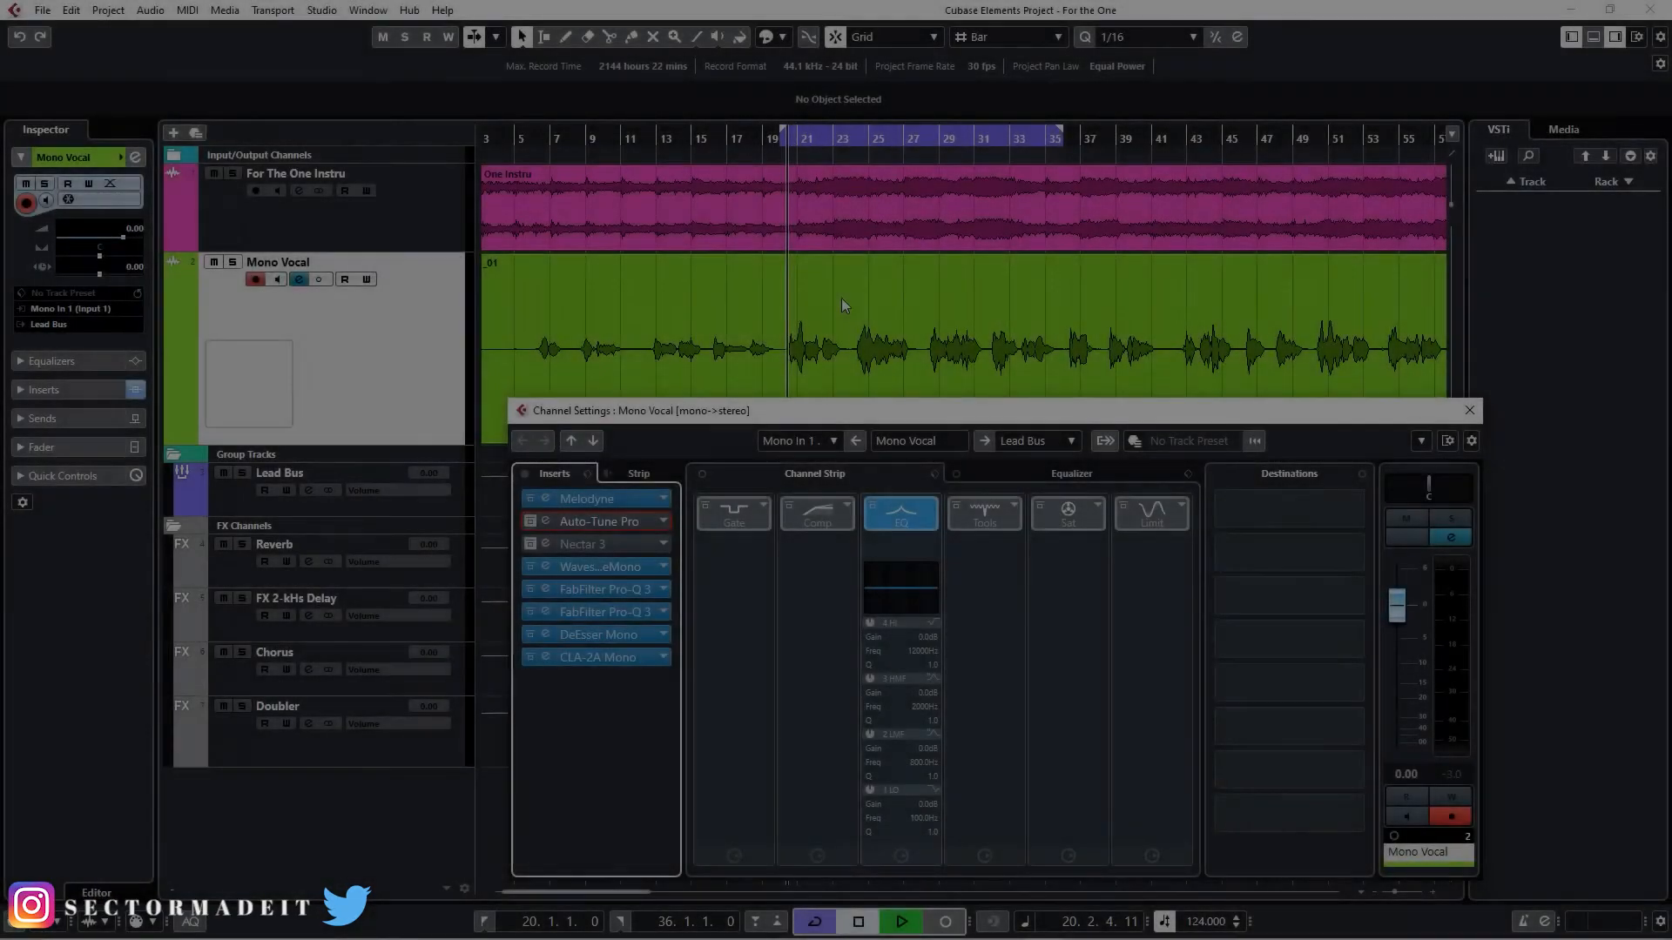
pyautogui.press('space')
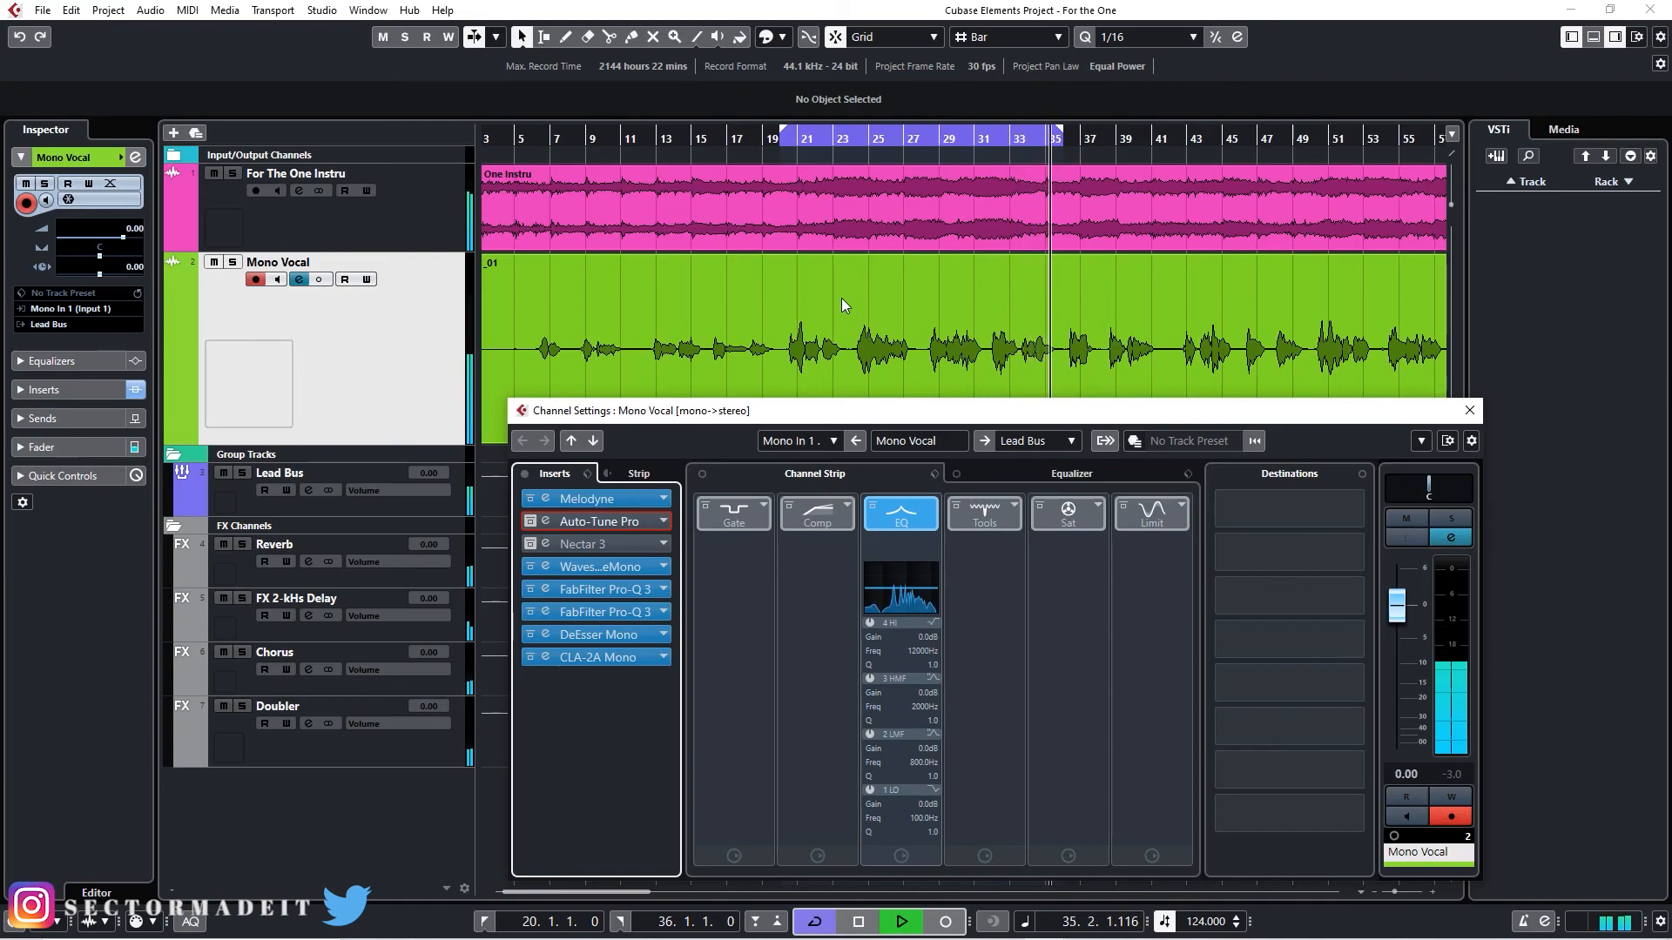
pyautogui.press('space')
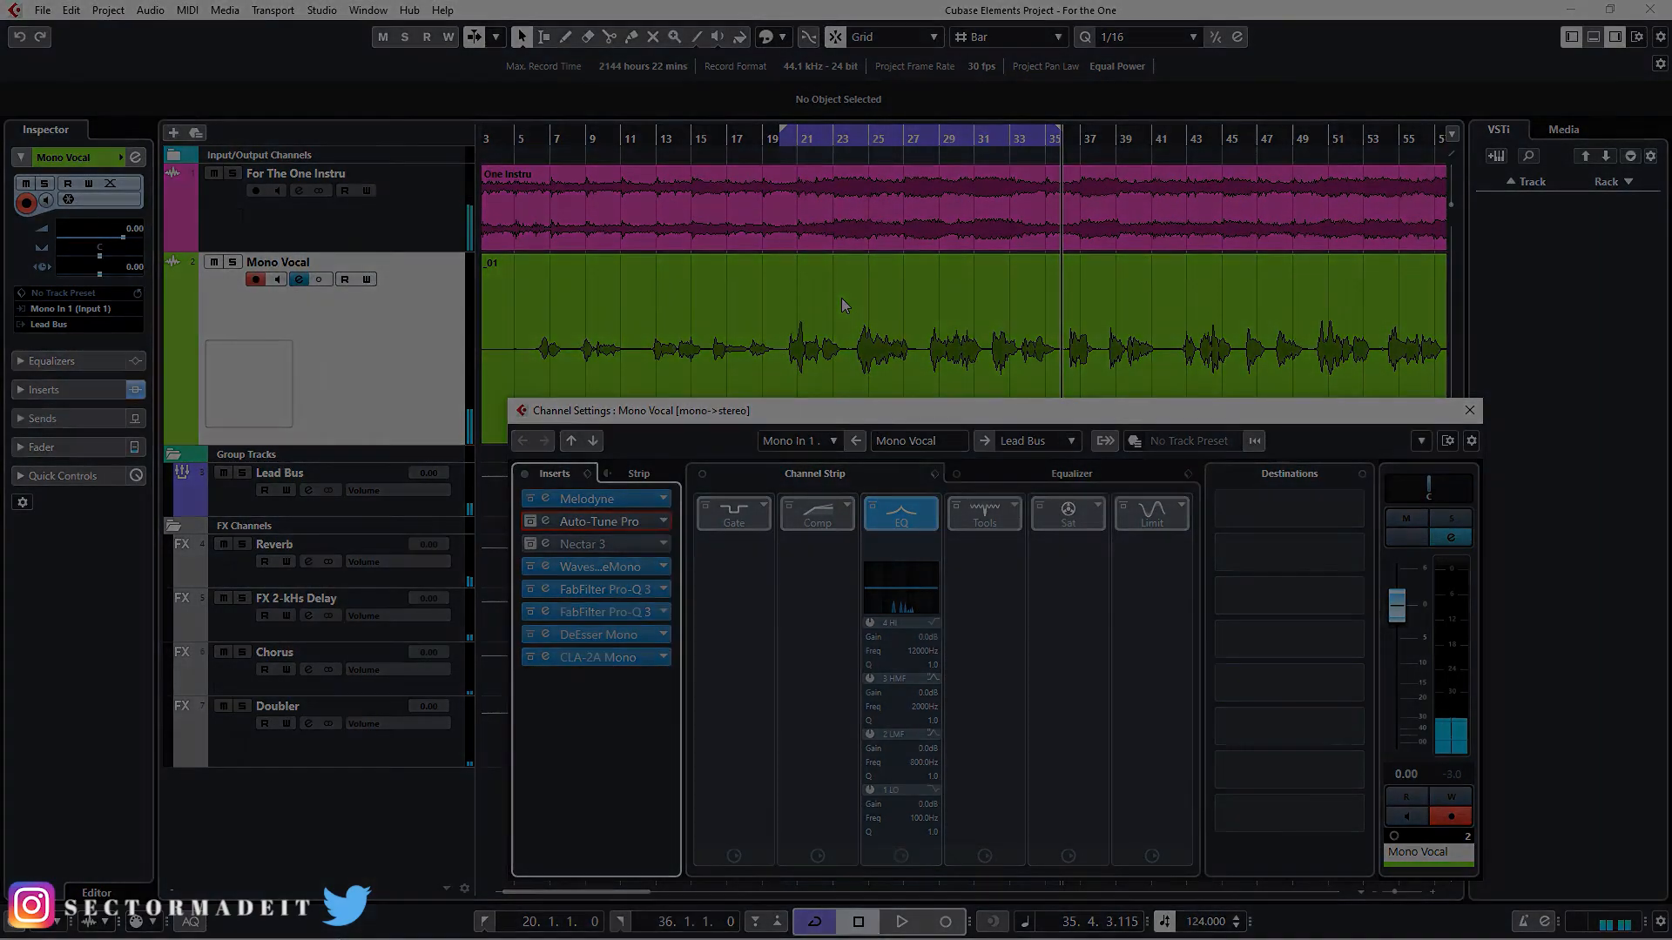